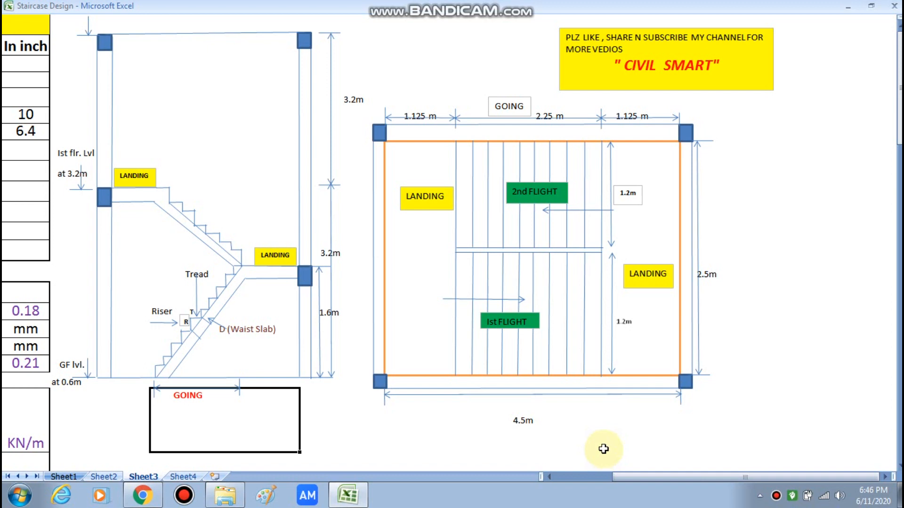
- Compare the stair dimensions in the Stair Case Design table with the section and plan drawings
left_click_drag(637, 477, 583, 476)
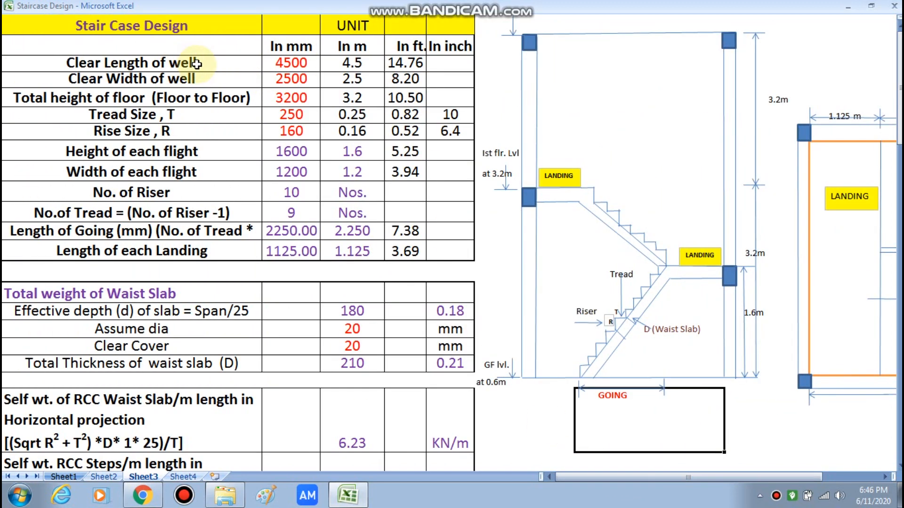
left_click_drag(601, 476, 633, 476)
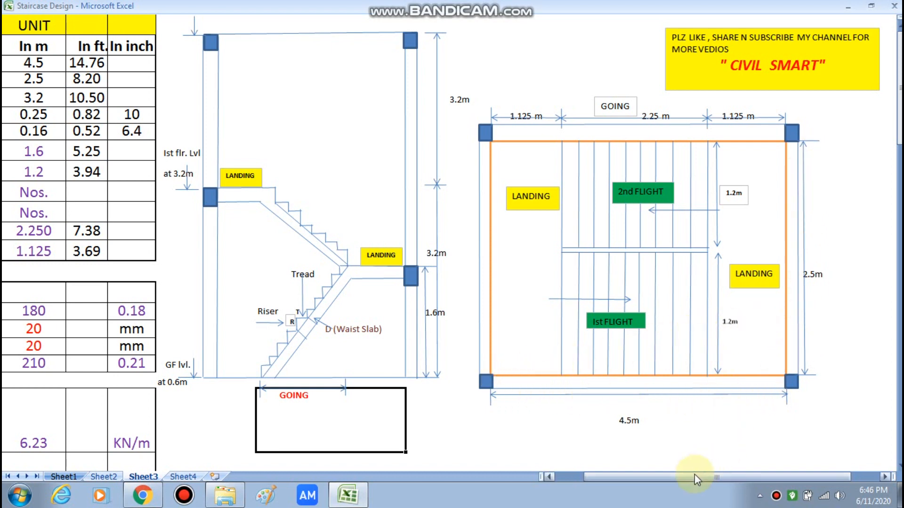
left_click_drag(694, 475, 653, 479)
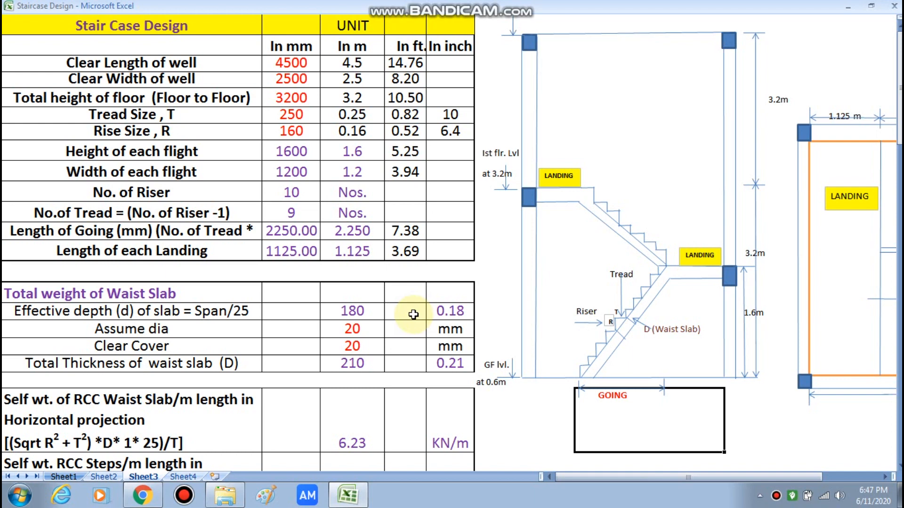
mouse_move(581, 477)
left_mouse_down()
mouse_move(610, 473)
mouse_move(578, 472)
left_mouse_up()
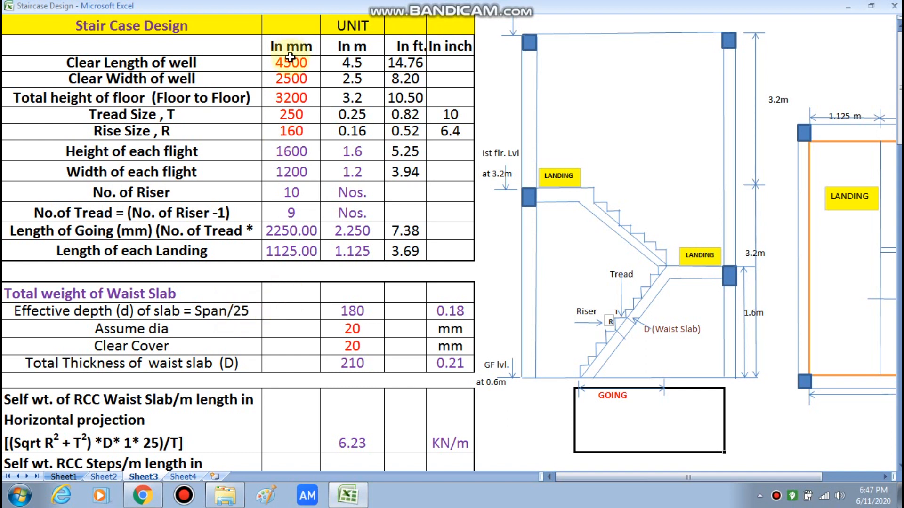
- Inspect the formulas for the waist slab's effective depth and total thickness without changing them
double_click(351, 312)
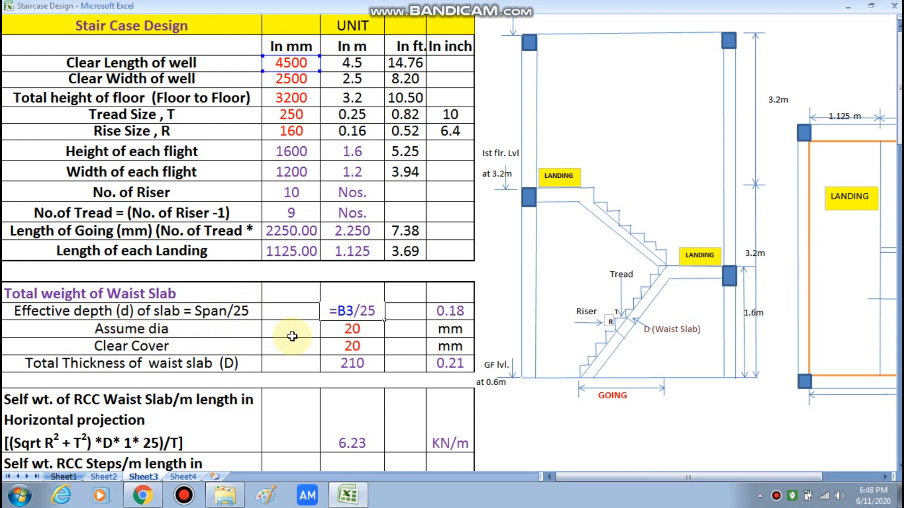
key("Escape")
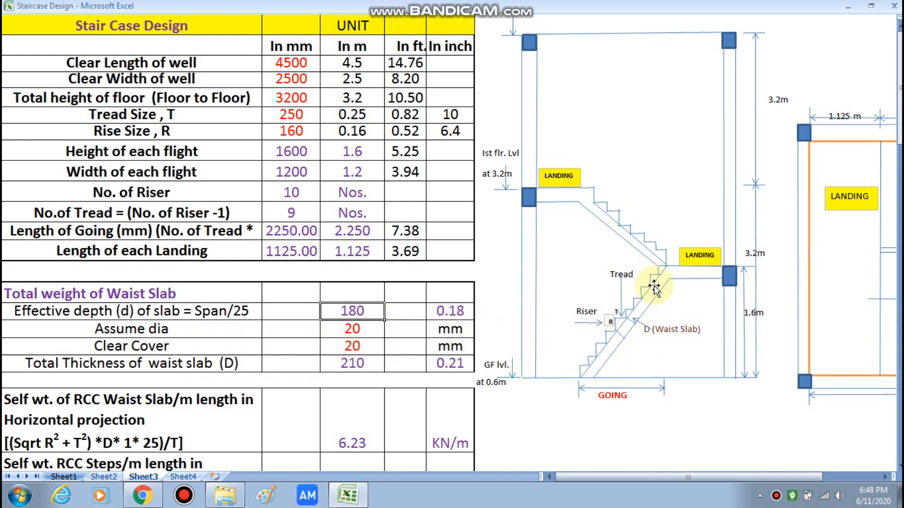
double_click(353, 365)
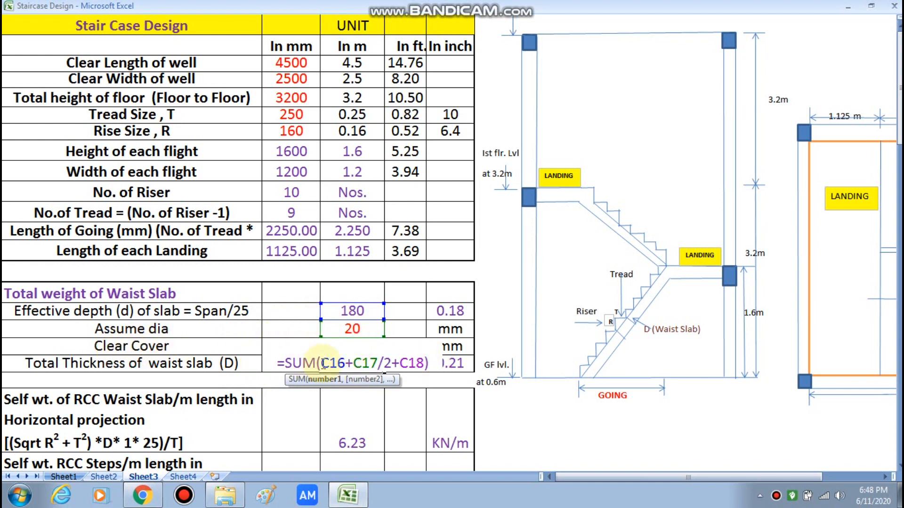
key("Return")
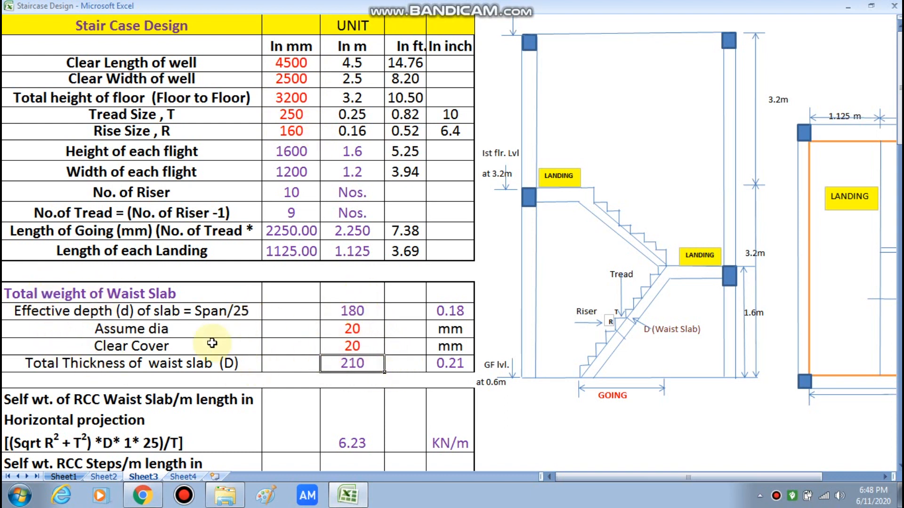
- Highlight the waist slab portion below a step in the section drawing in red, with an arrow pointing down from it
scroll(361, 370, "down", 2)
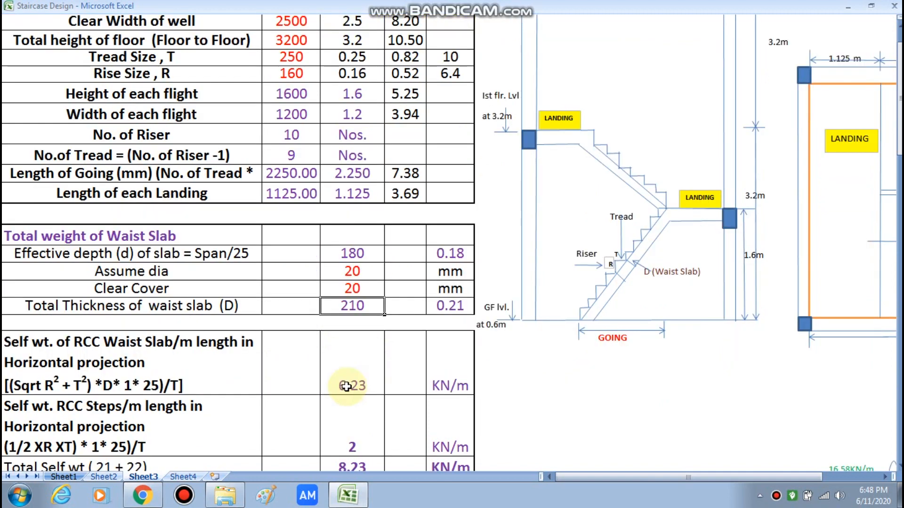
key("ctrl+alt+d")
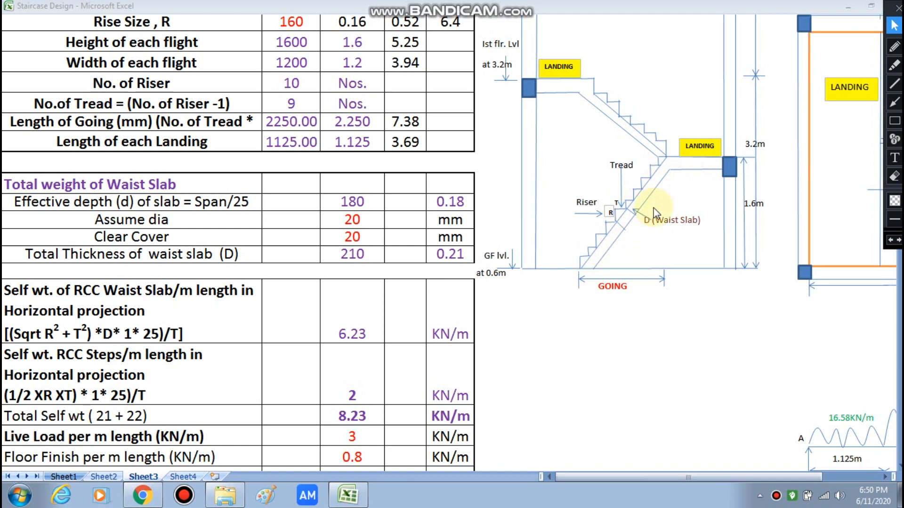
left_click(894, 65)
mouse_move(631, 227)
left_mouse_down()
mouse_move(625, 246)
mouse_move(636, 257)
left_mouse_up()
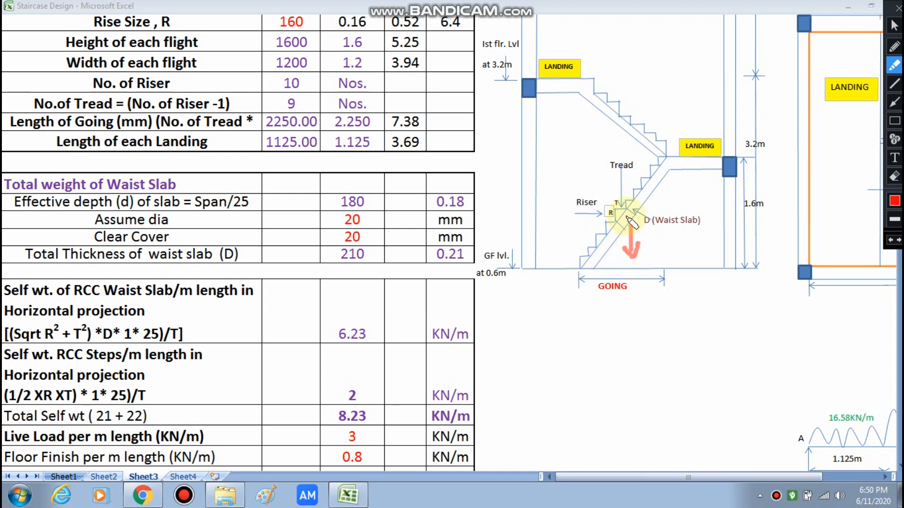
left_click_drag(631, 226, 626, 217)
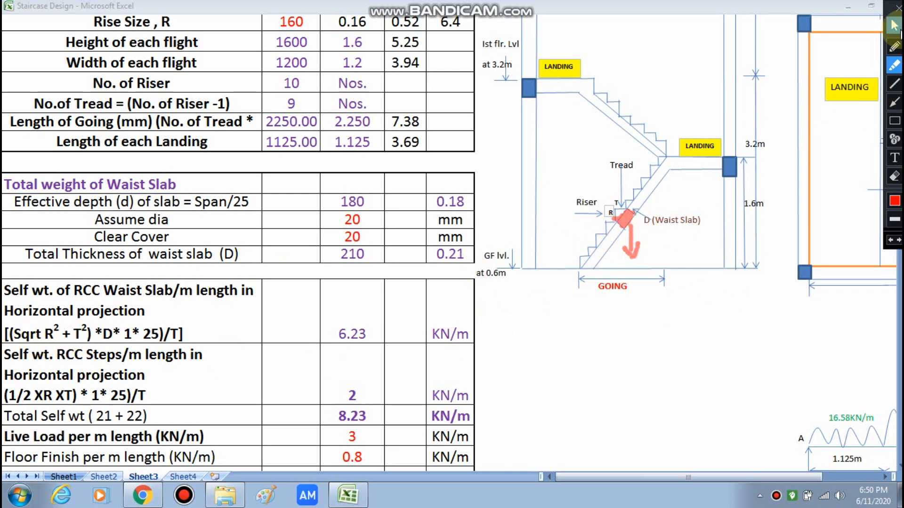
left_click(894, 25)
- Review the waist slab thickness and inspect the formula for the waist slab's self weight per metre length
left_click(352, 254)
scroll(492, 308, "up", 1)
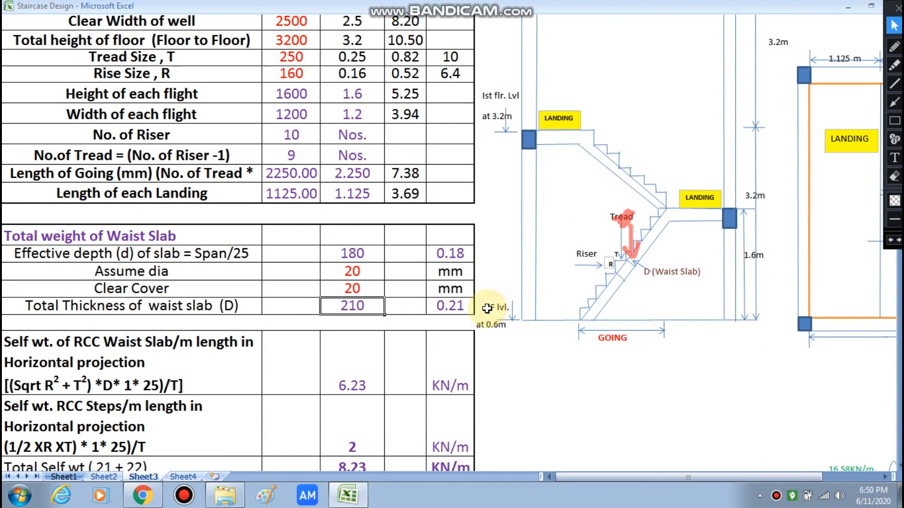
scroll(185, 374, "up", 1)
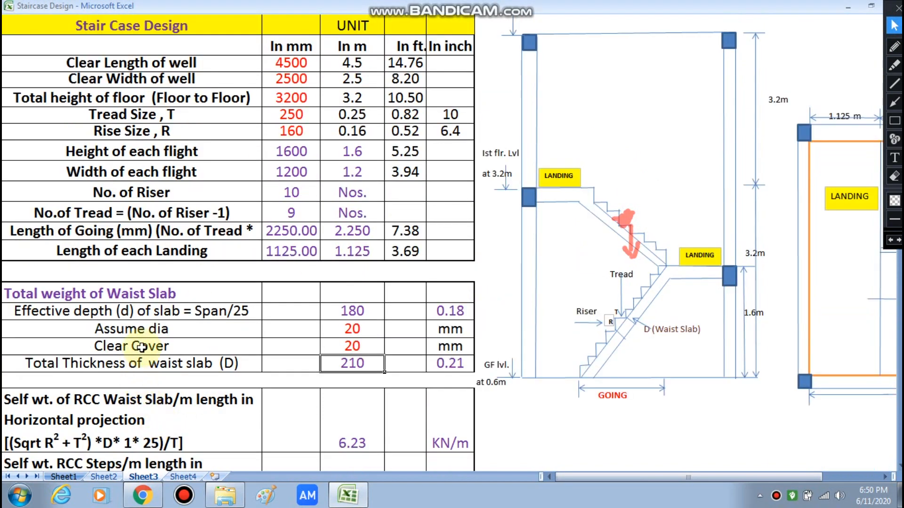
scroll(187, 361, "down", 1)
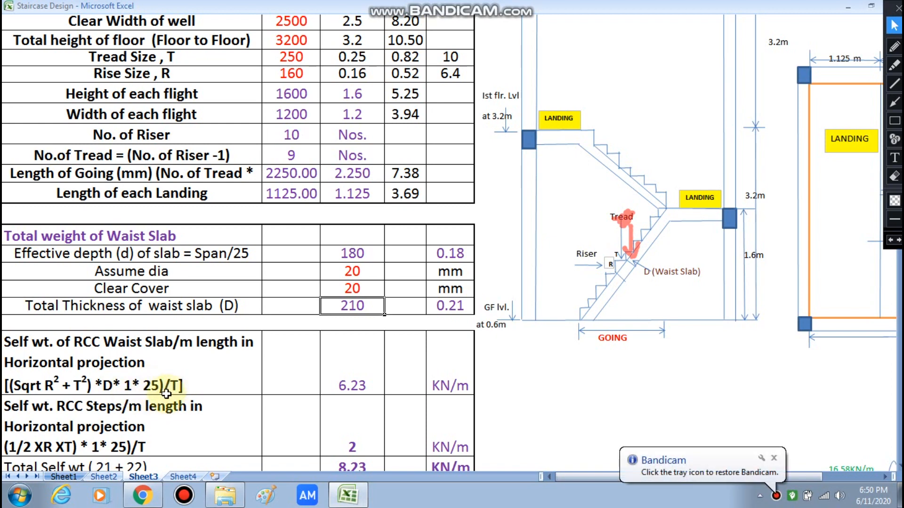
scroll(329, 273, "up", 1)
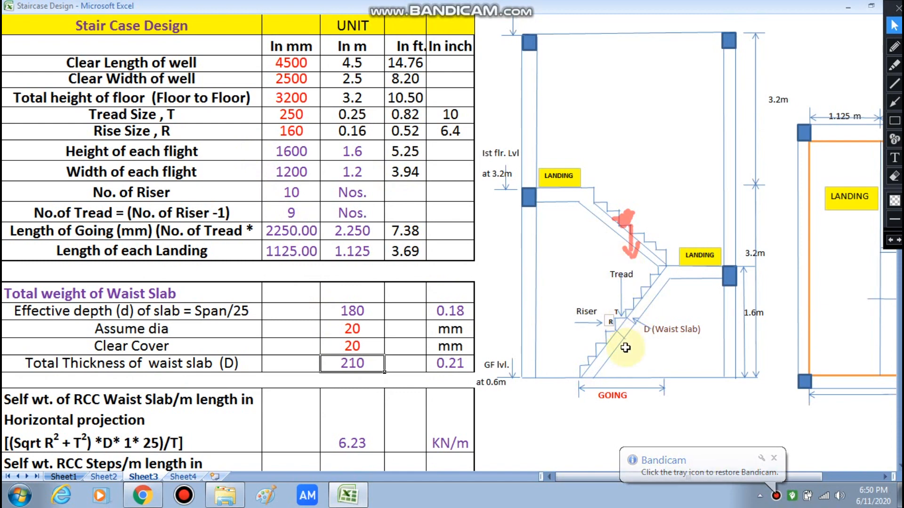
scroll(628, 336, "down", 2)
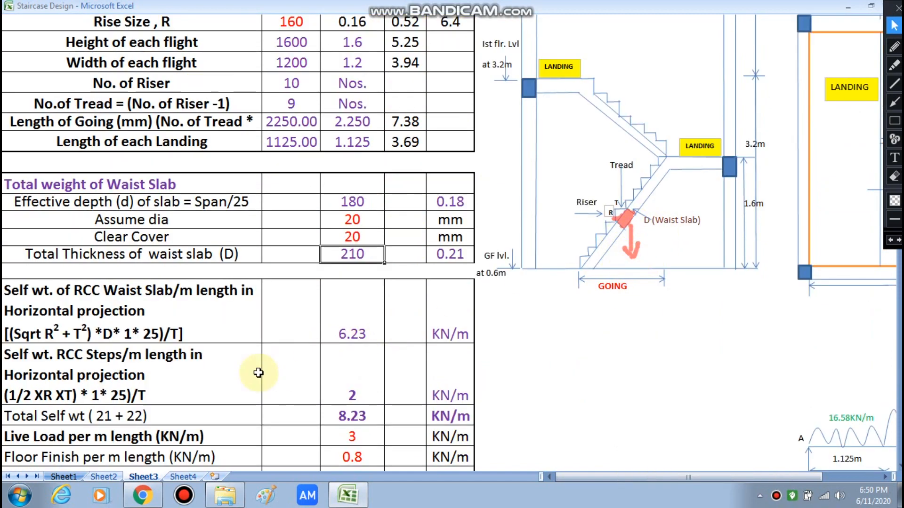
double_click(292, 335)
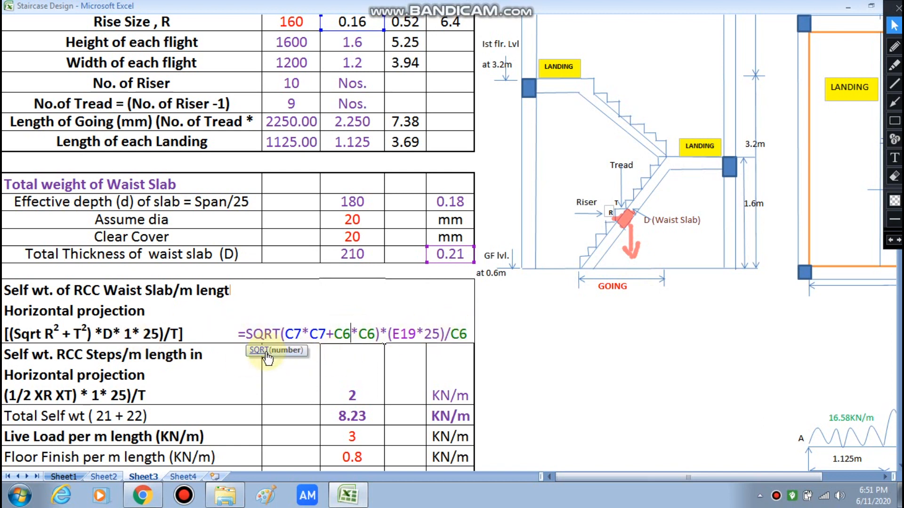
key("Escape")
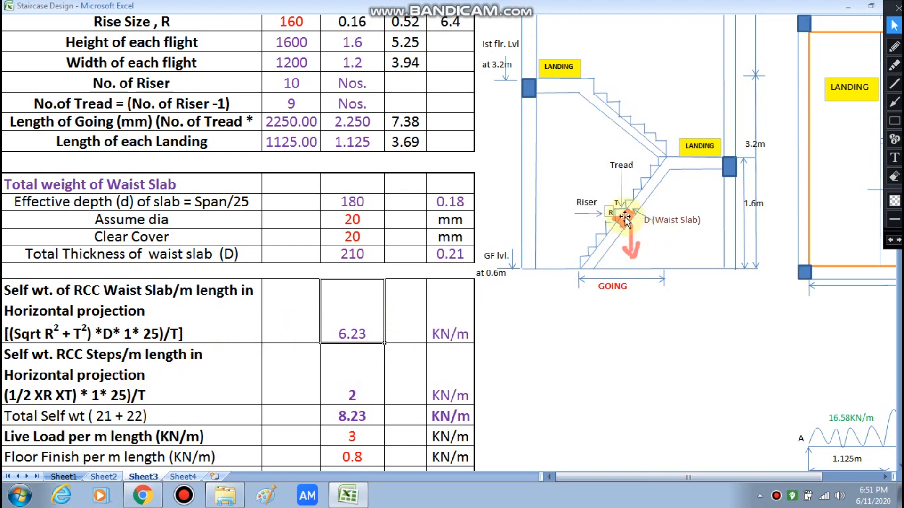
- Highlight the step triangle above the waist slab, and clear all red markings from the section drawing
left_click(895, 67)
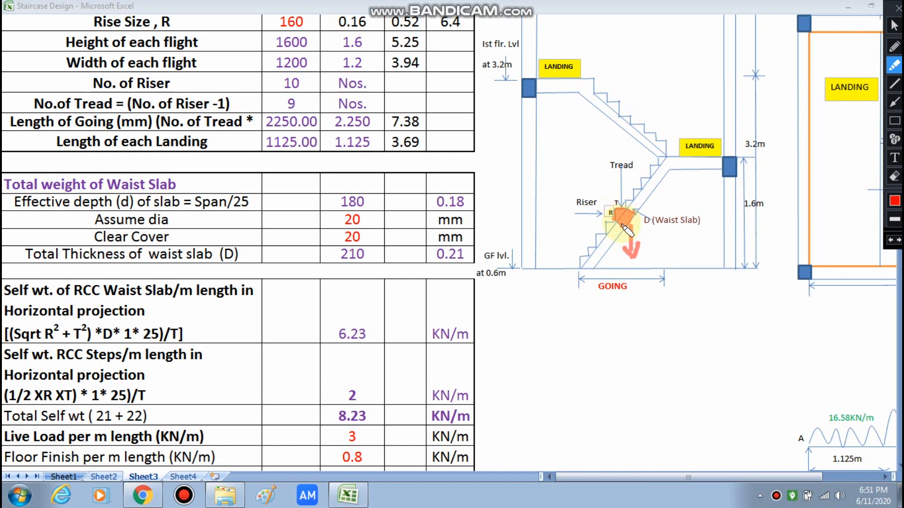
key("Escape")
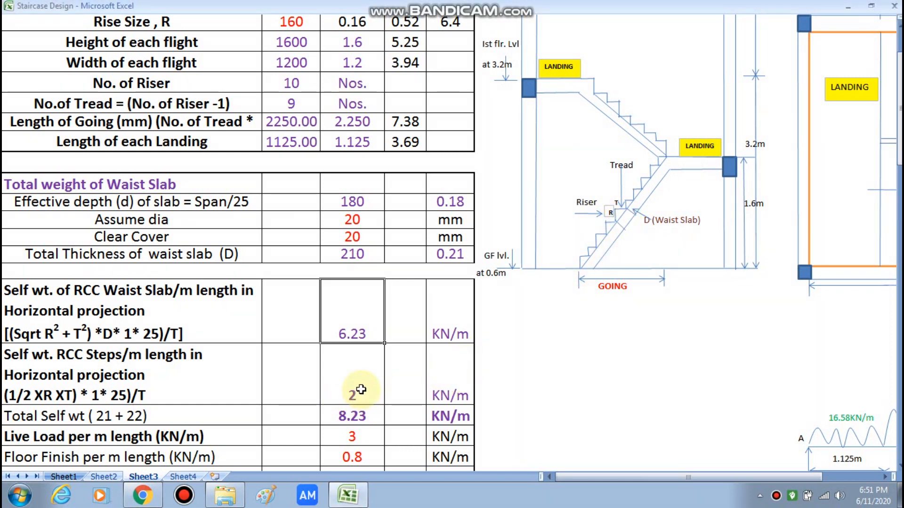
- Inspect the formula for the RCC steps' self weight and trace its references to the tread and rise sizes
double_click(361, 390)
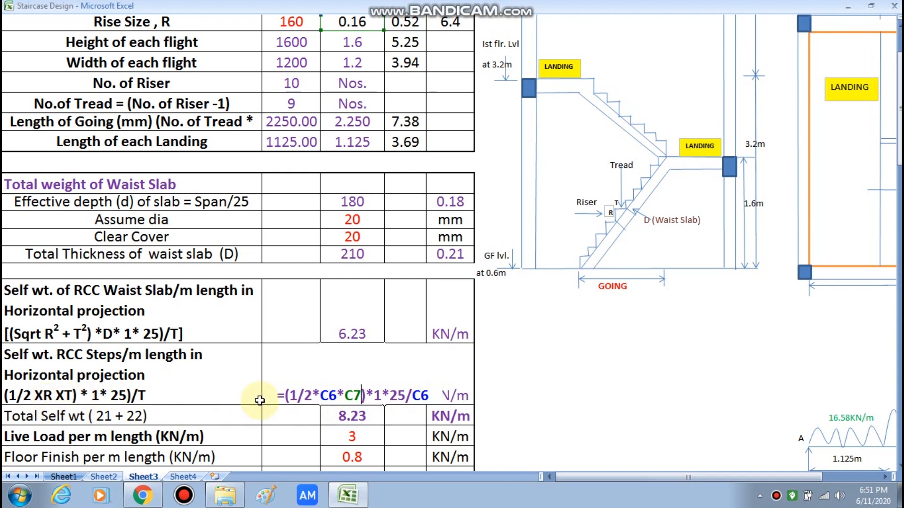
scroll(260, 401, "up", 2)
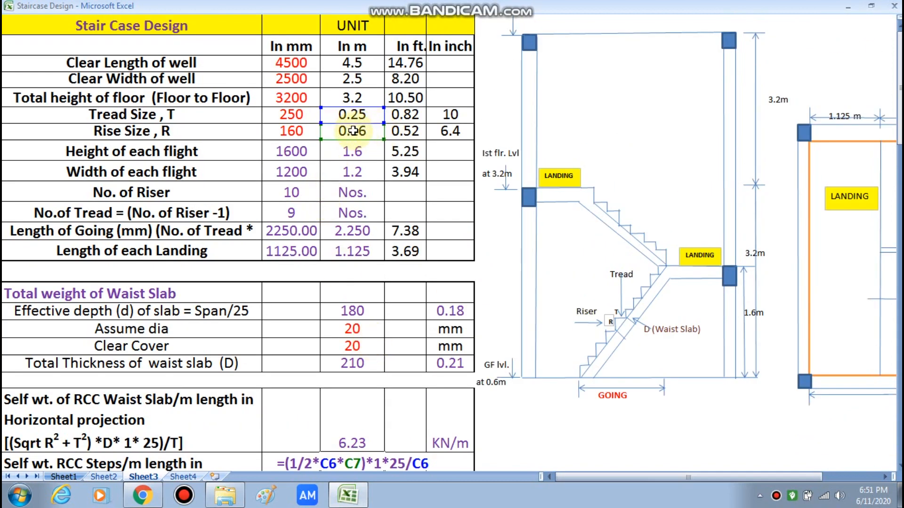
scroll(365, 203, "down", 2)
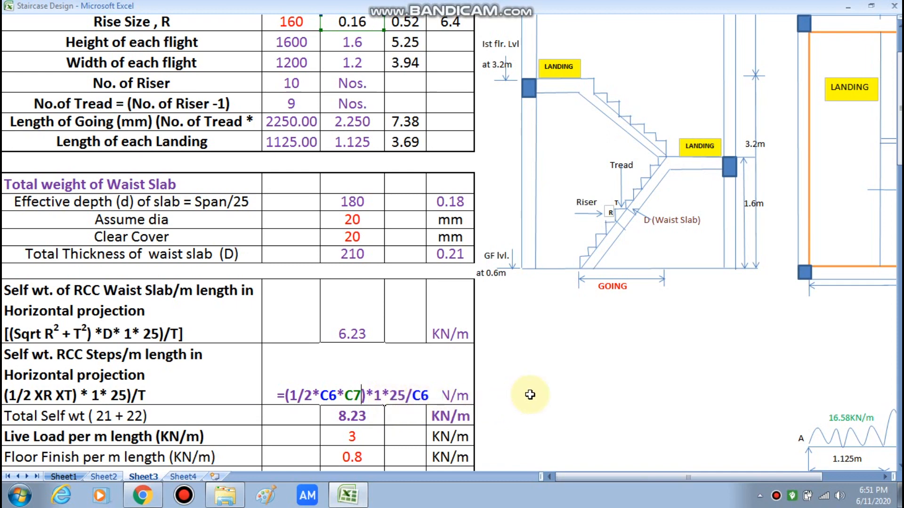
key("Return")
- Inspect the formula for the total self weight and view the going and landing load tables below it
scroll(306, 396, "down", 1)
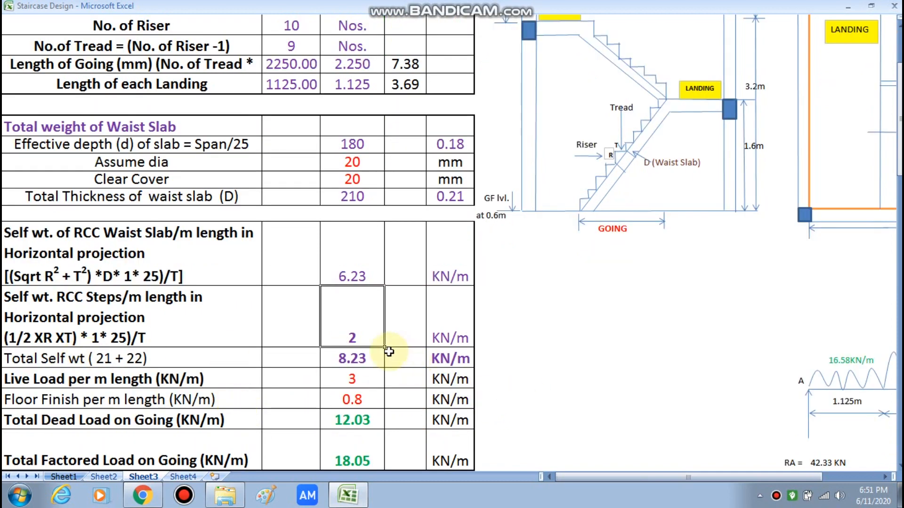
double_click(368, 366)
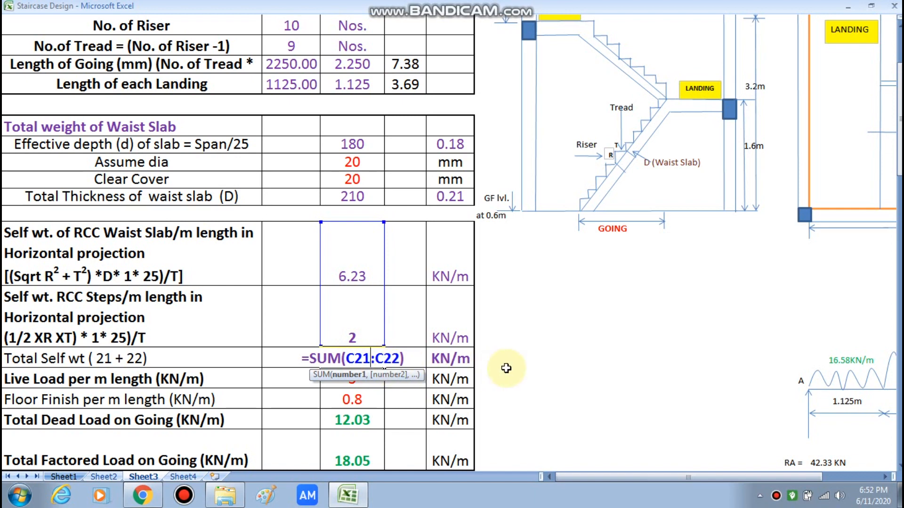
key("Escape")
scroll(400, 374, "up", 1)
scroll(182, 387, "down", 1)
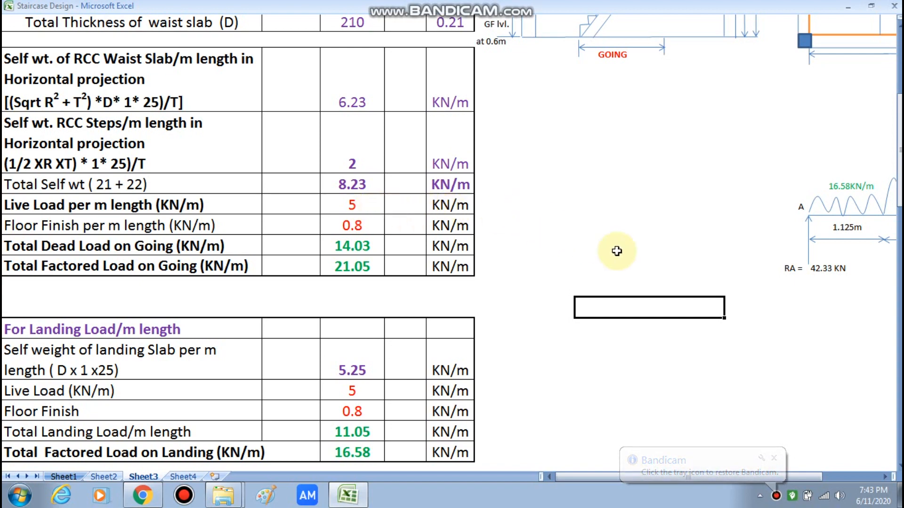
- Inspect the formulas for the total dead load and the total factored load on the going
scroll(631, 254, "up", 1)
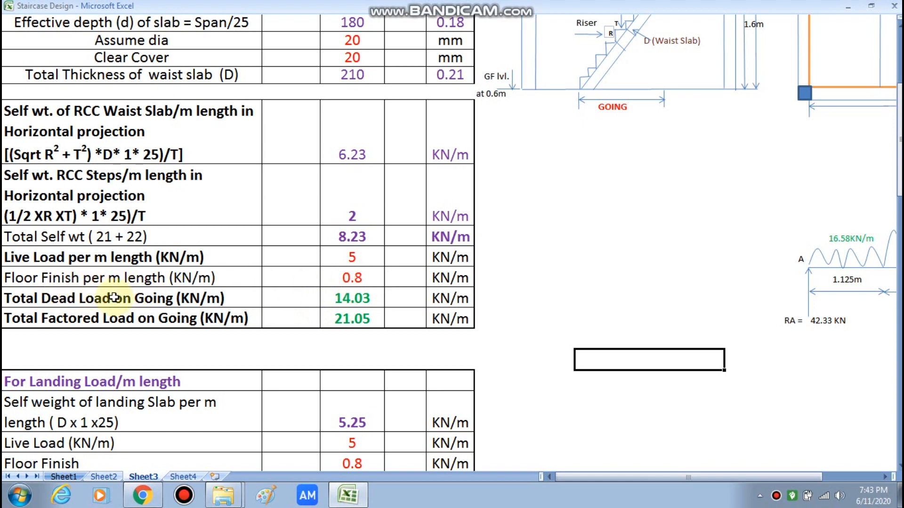
double_click(330, 297)
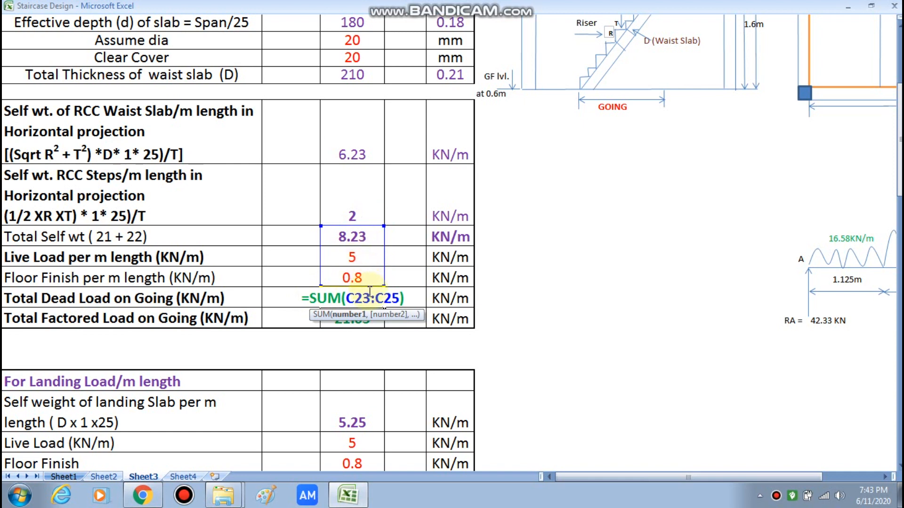
key("Escape")
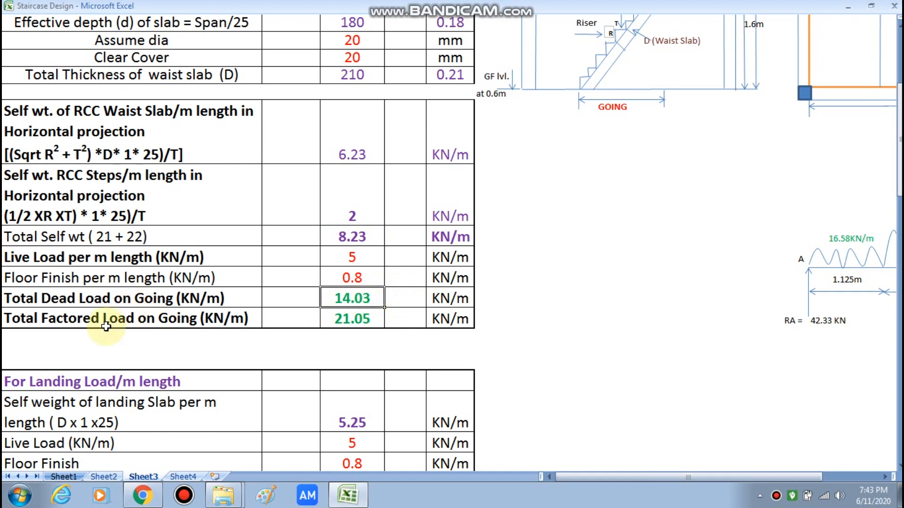
double_click(374, 319)
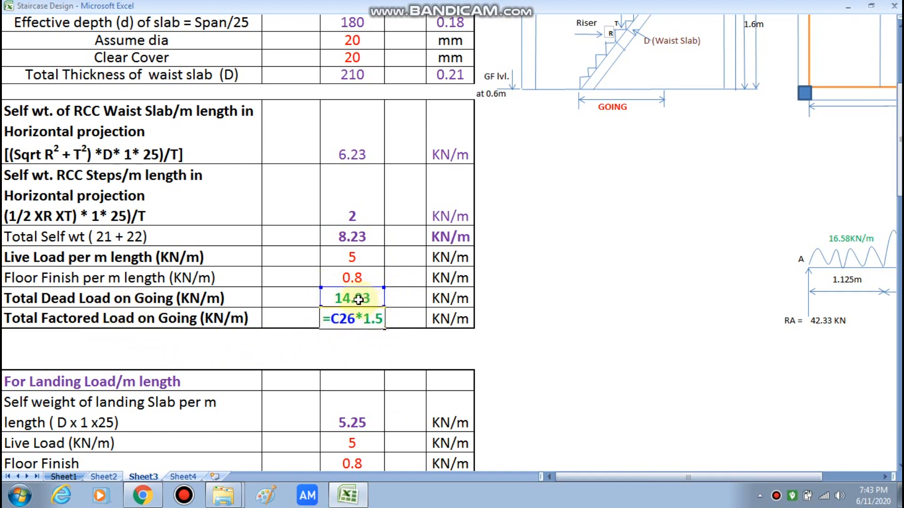
key("Escape")
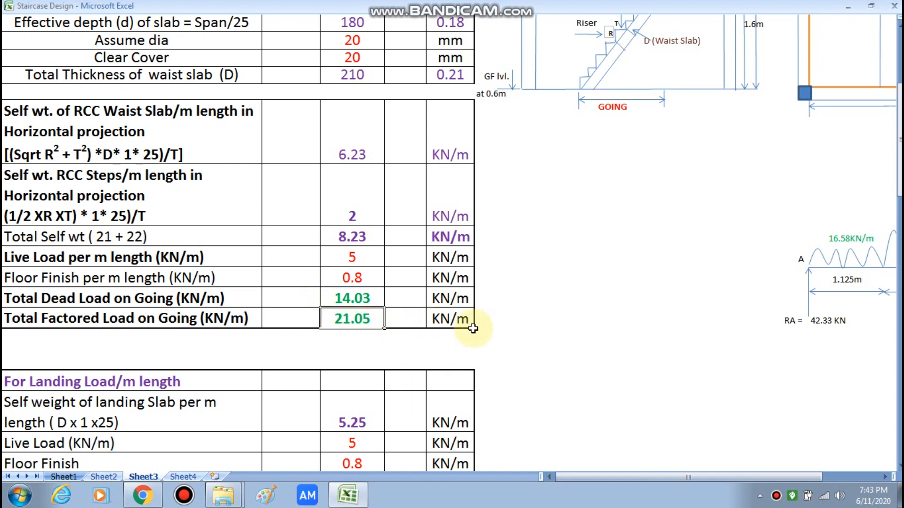
- Compare the calculated going and landing loads with the section, plan and load diagram
left_click_drag(597, 475, 654, 475)
scroll(375, 344, "up", 3)
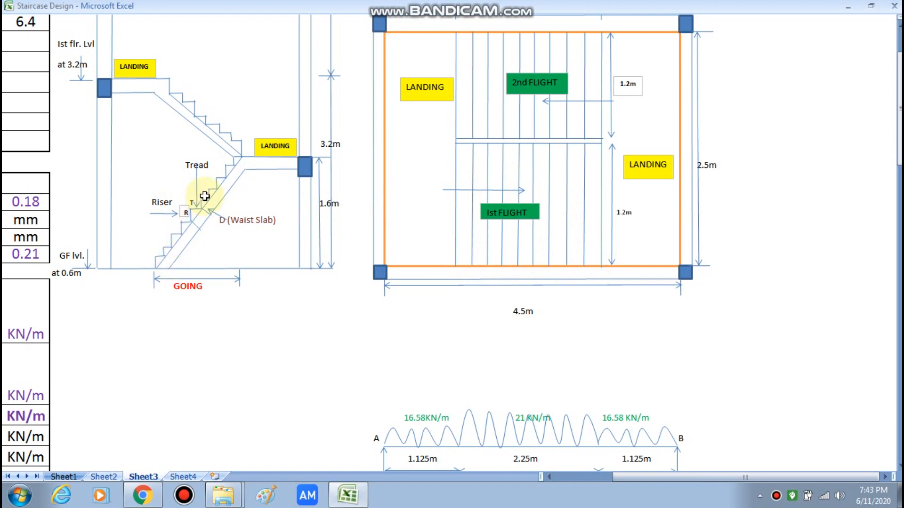
left_click_drag(610, 477, 579, 477)
scroll(232, 418, "down", 3)
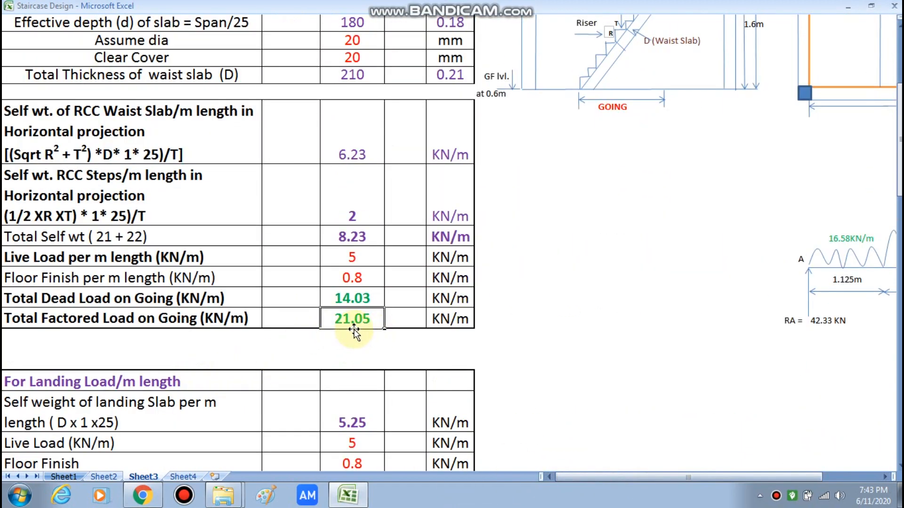
scroll(466, 334, "down", 1)
scroll(460, 339, "up", 1)
scroll(712, 385, "down", 1)
scroll(716, 359, "up", 4)
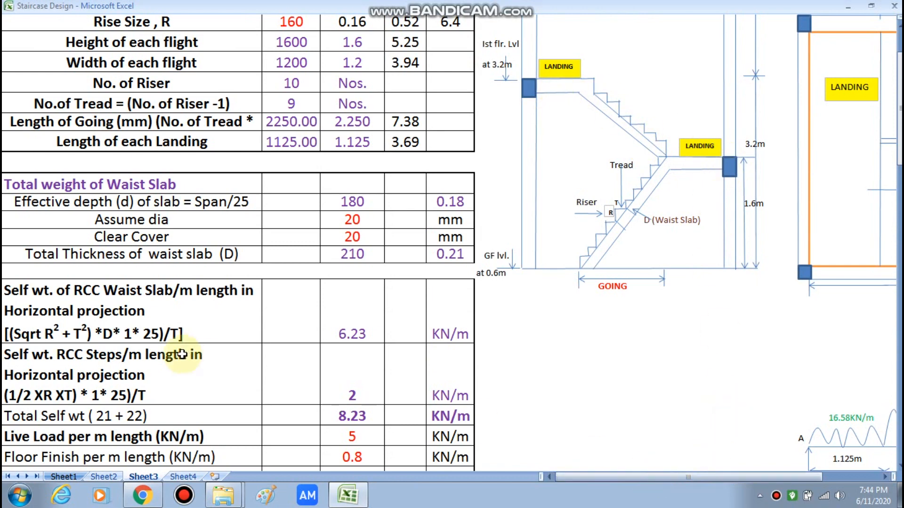
- Review the going load rows and inspect the formula for the landing slab's self weight per metre length
scroll(186, 353, "down", 3)
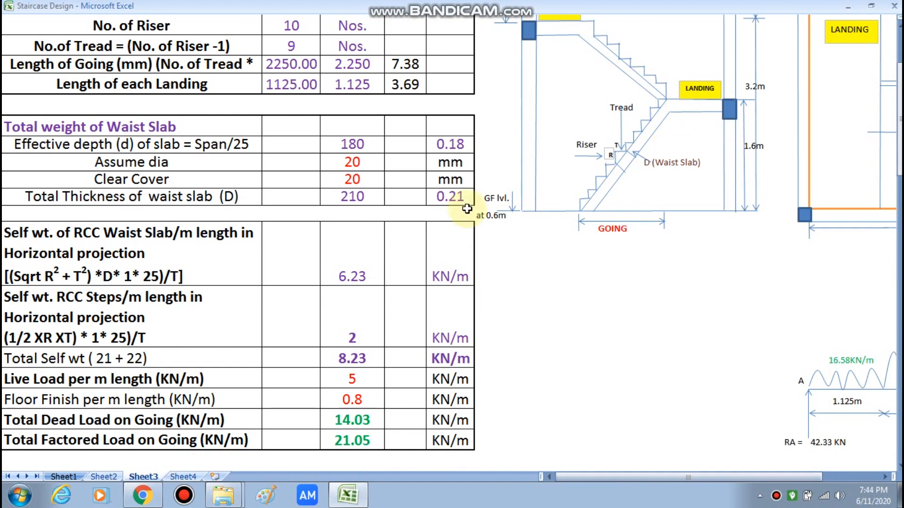
scroll(79, 359, "down", 3)
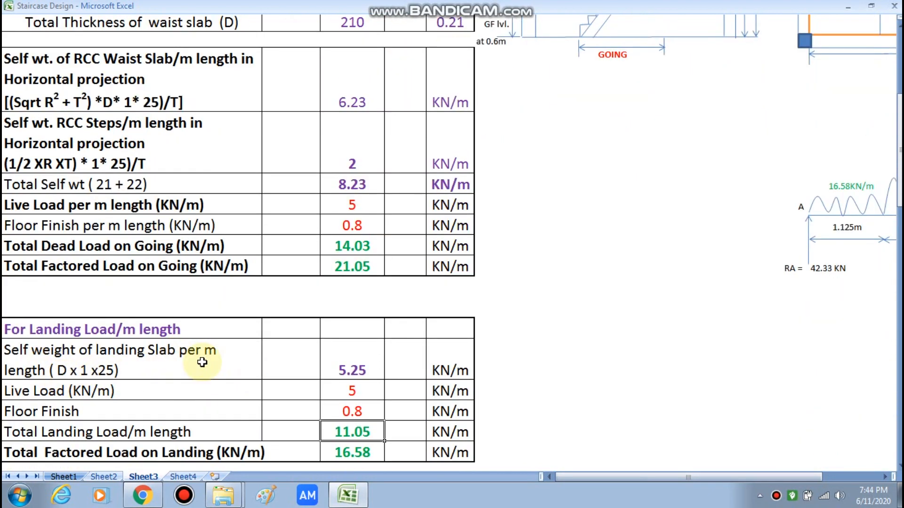
scroll(232, 339, "up", 3)
scroll(347, 235, "down", 5)
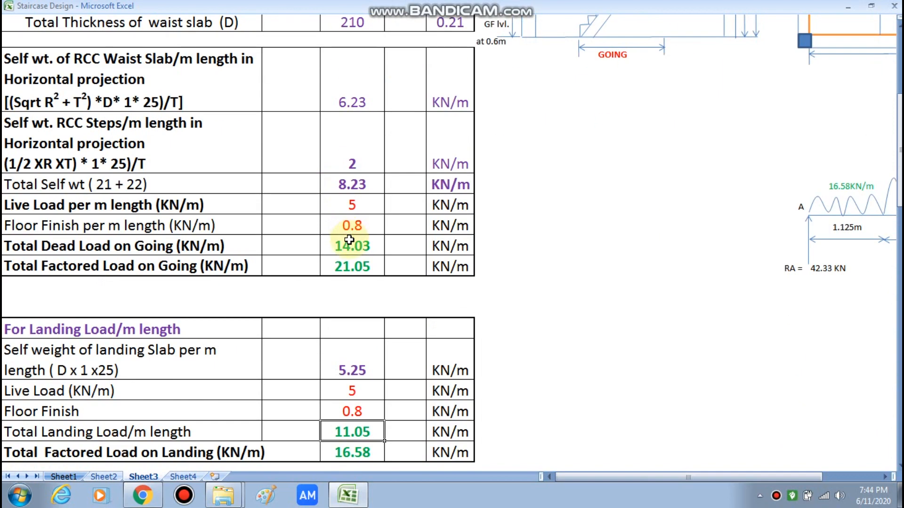
scroll(178, 269, "up", 3)
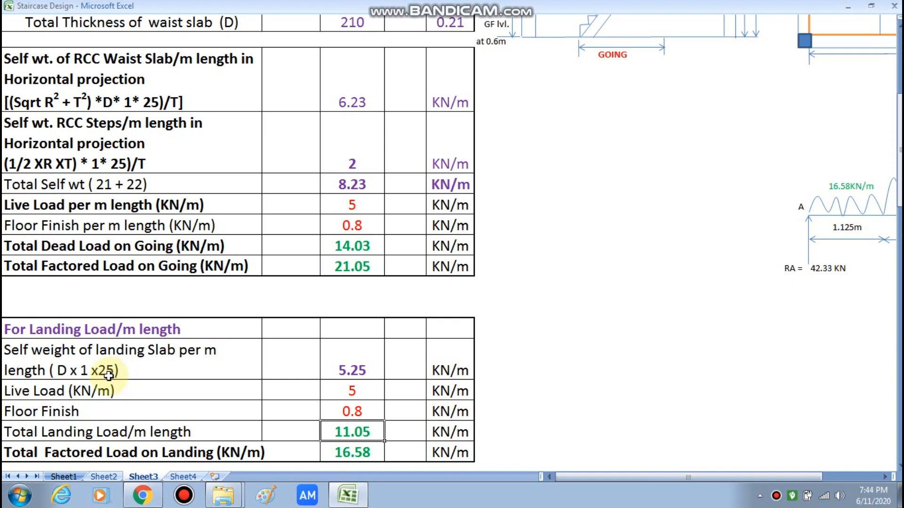
double_click(332, 364)
key("Escape")
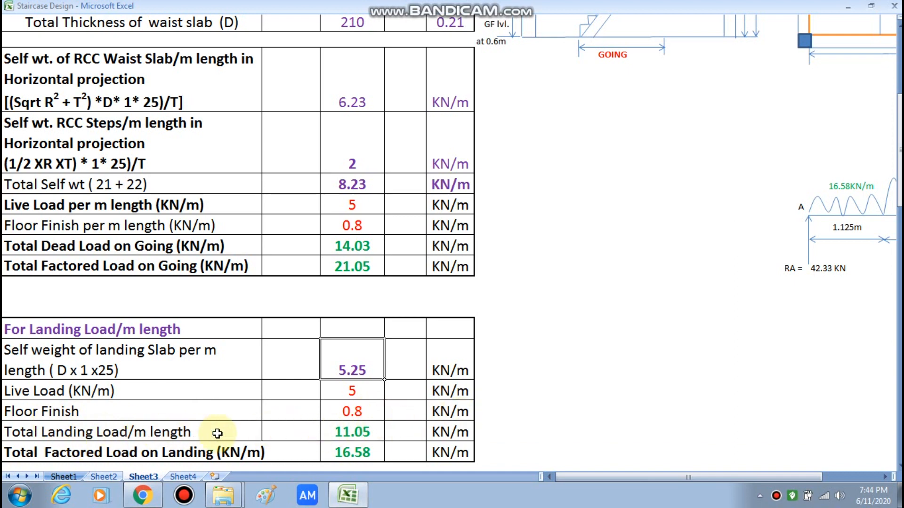
- Inspect the formulas for the total landing load per metre length and the total factored load on the landing
double_click(346, 431)
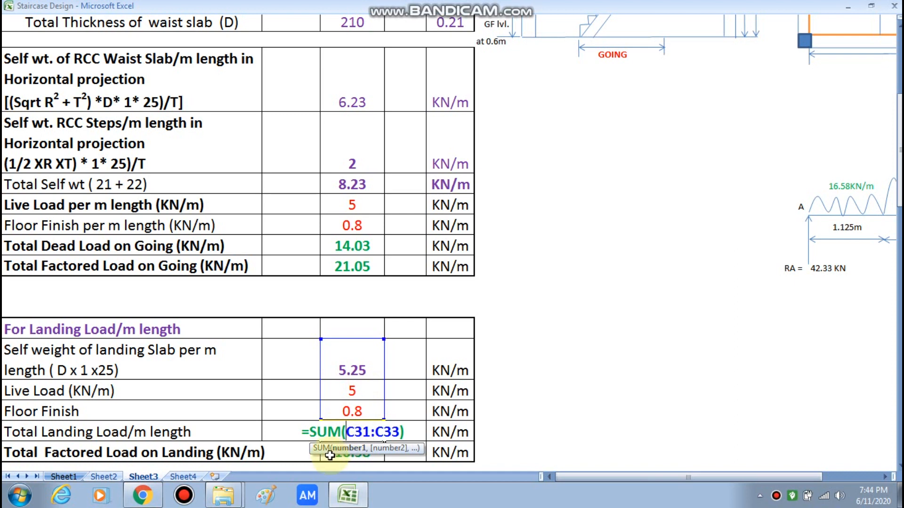
key("Escape")
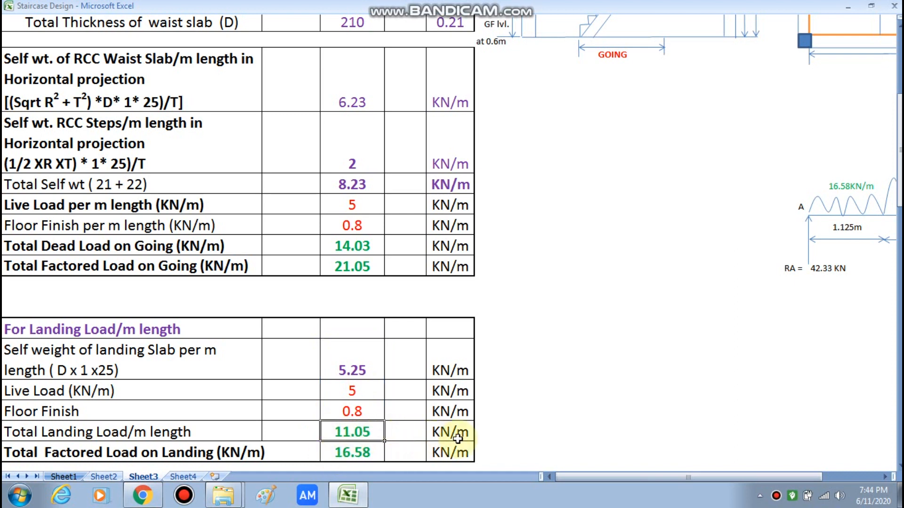
double_click(346, 451)
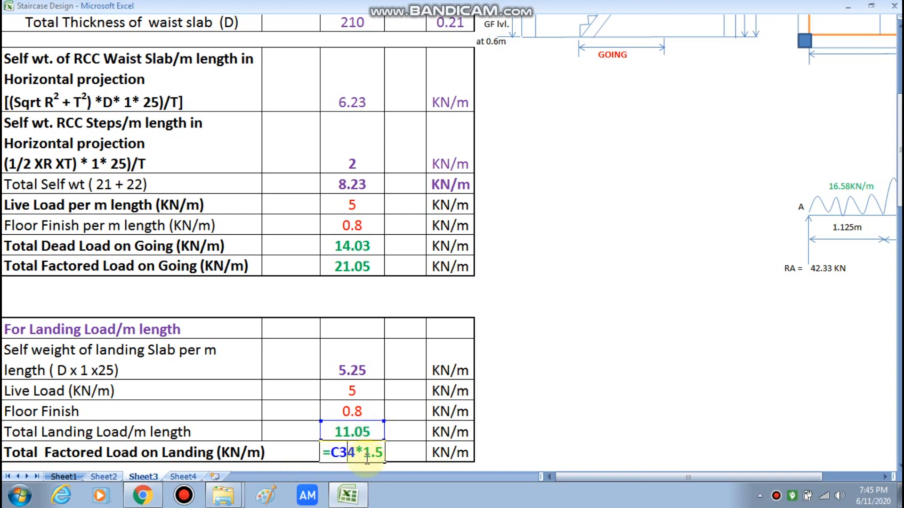
key("Escape")
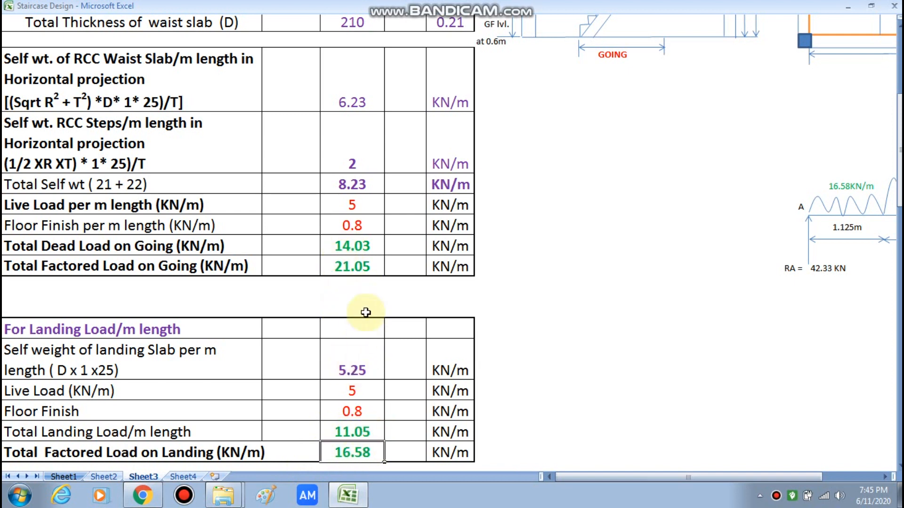
- Compare the spans, loads and support reactions in the load diagram with the stair section and plan
left_click_drag(564, 476, 604, 477)
scroll(566, 414, "up", 3)
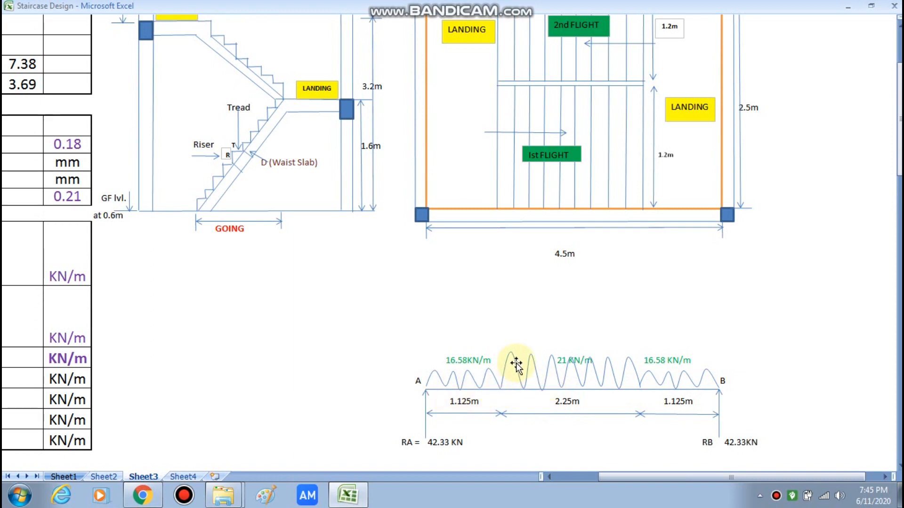
scroll(588, 407, "up", 2)
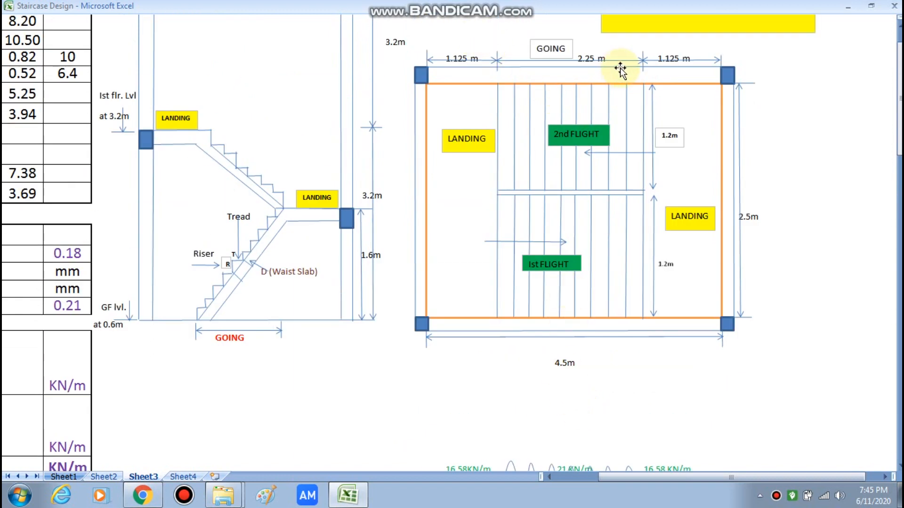
left_click_drag(642, 477, 595, 476)
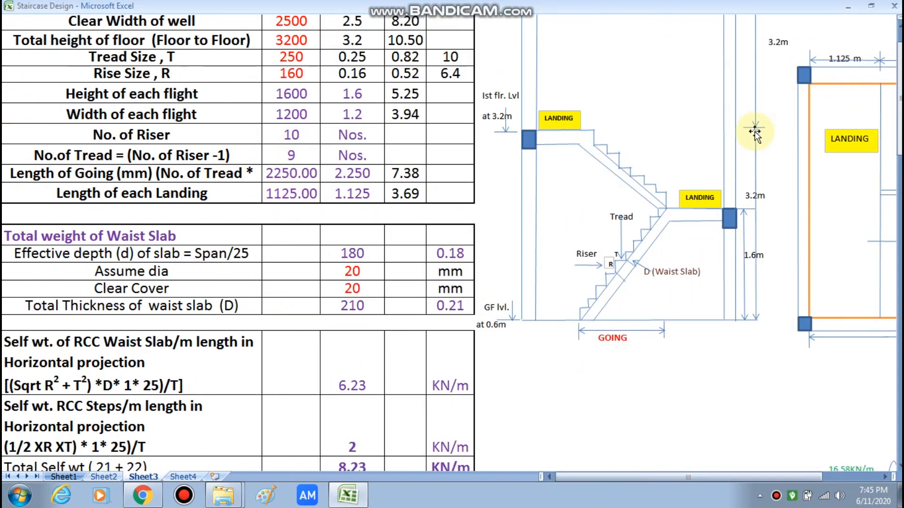
left_click_drag(745, 477, 782, 477)
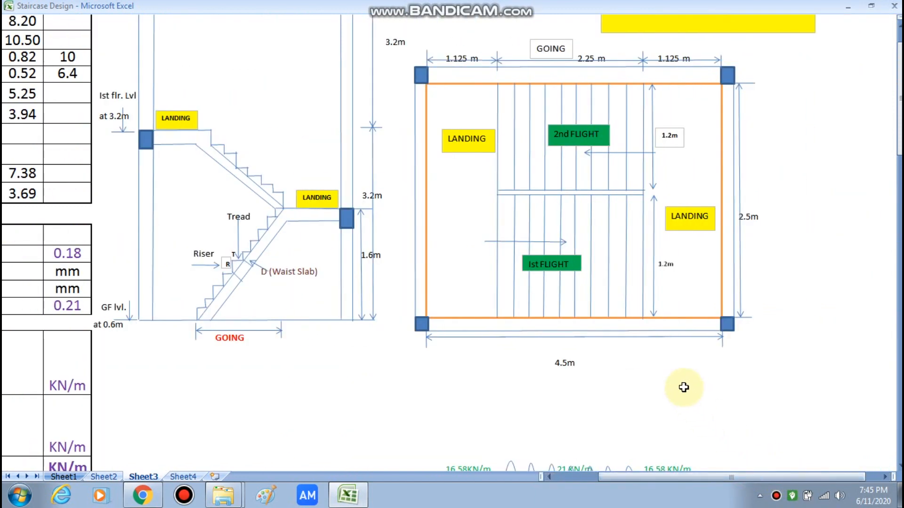
scroll(648, 398, "down", 2)
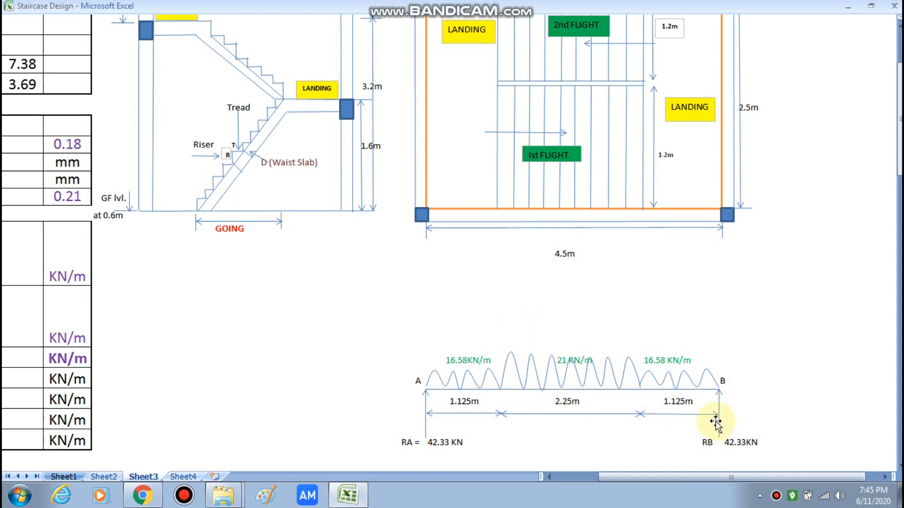
scroll(716, 422, "up", 1)
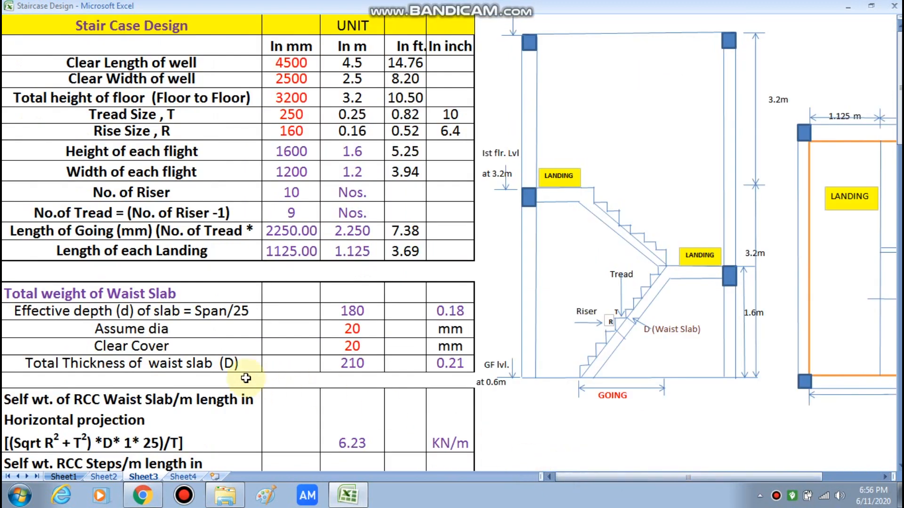
- Set the clear length of the well to 6000 mm
double_click(311, 63)
mouse_move(333, 7)
key("BackSpace")
key("BackSpace")
key("BackSpace")
key("BackSpace")
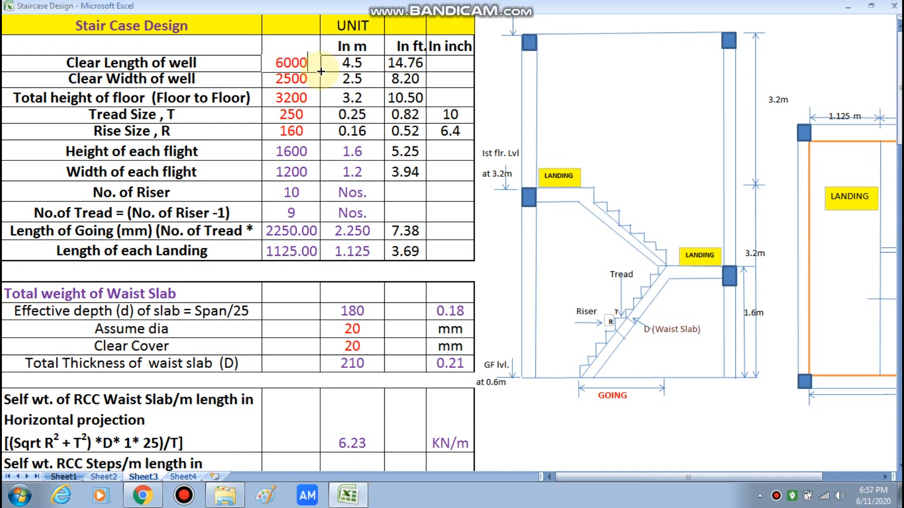
left_click(311, 79)
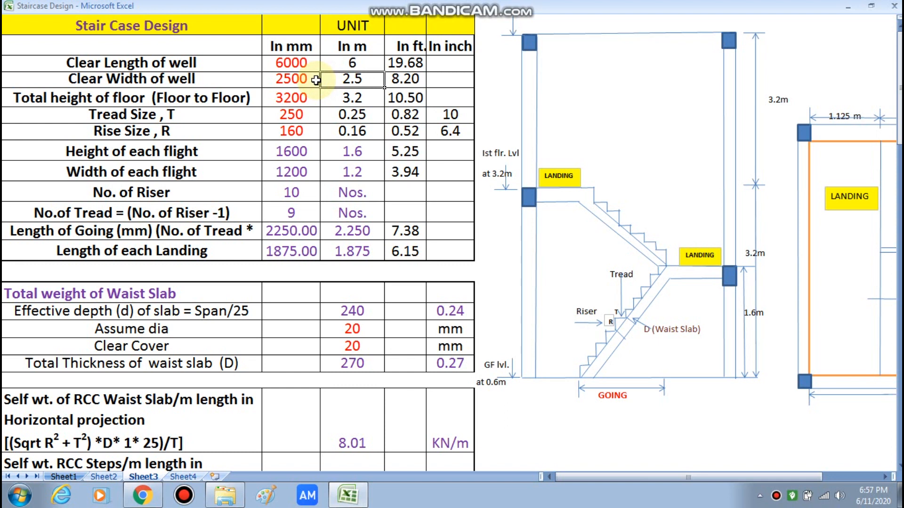
- Set the clear width of the well to 3000 mm and the rise size to 150 mm
double_click(311, 80)
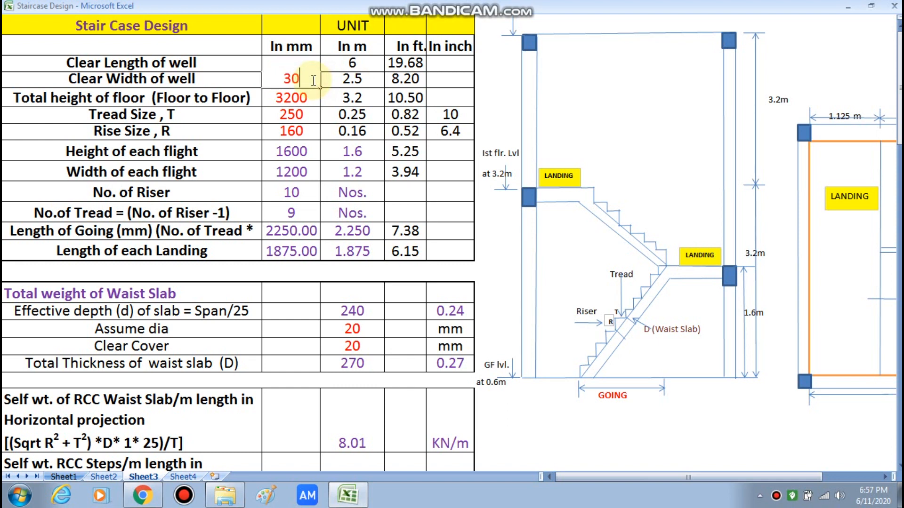
left_click(301, 115)
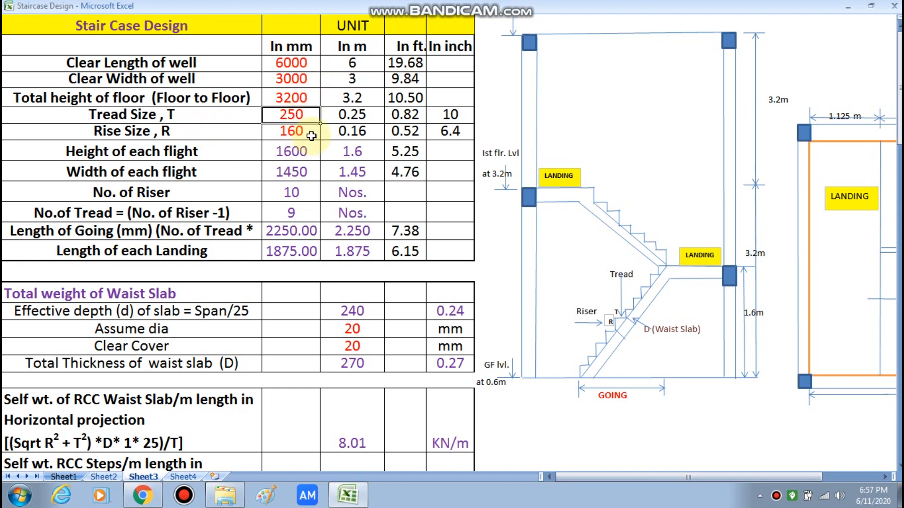
double_click(312, 131)
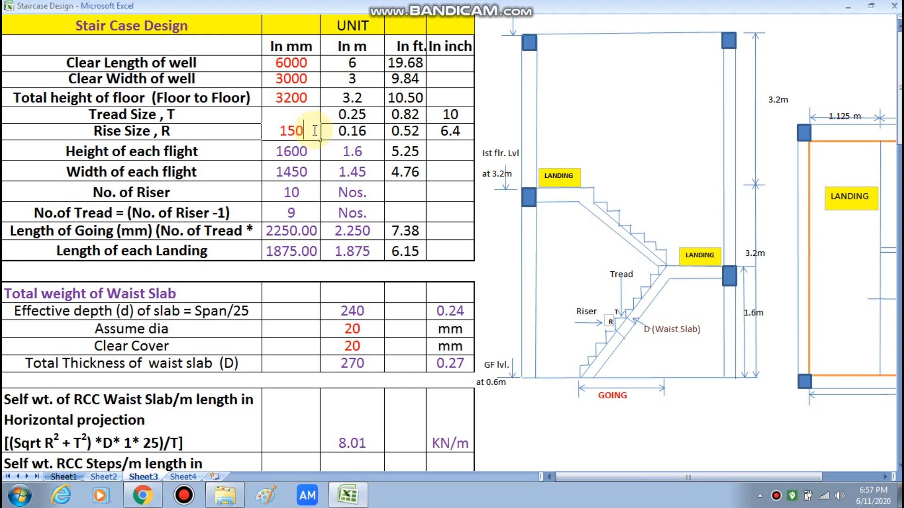
left_click(308, 192)
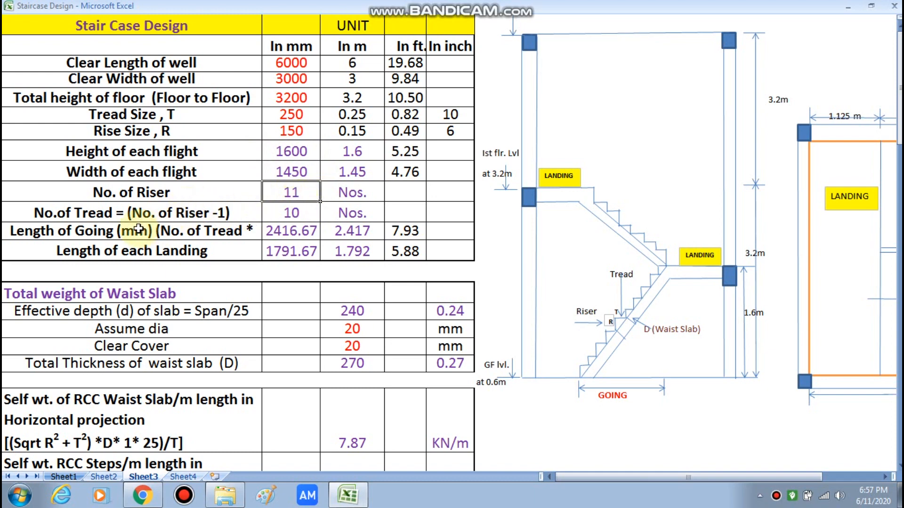
- Review the recalculated riser count, waist slab thickness, self weights and factored loads on the going and landing
scroll(343, 299, "down", 1)
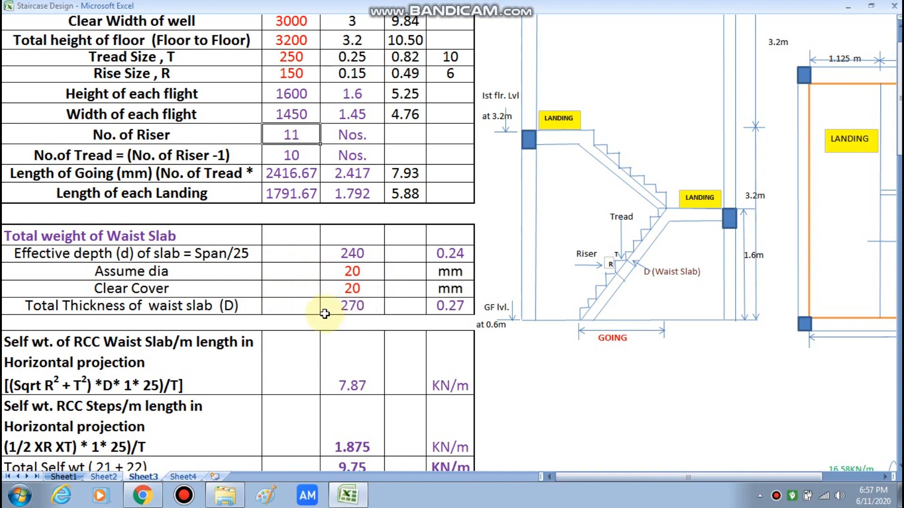
scroll(385, 311, "down", 2)
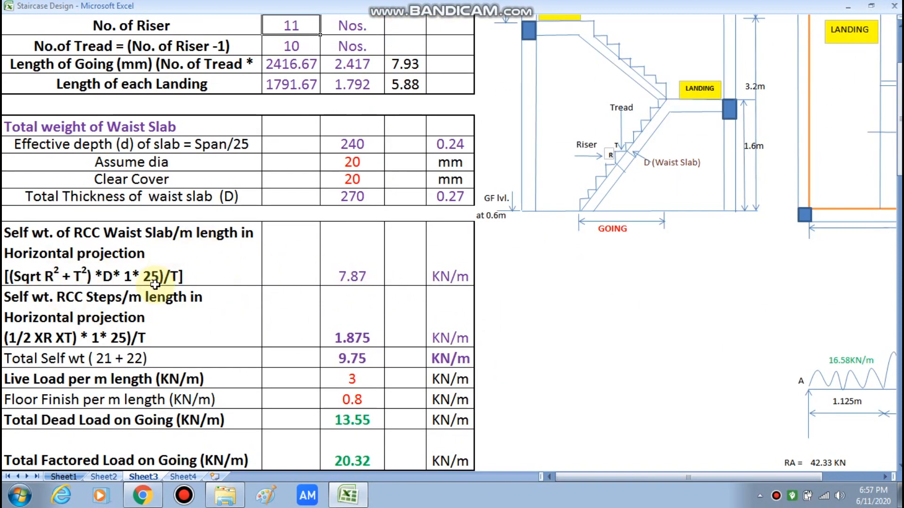
scroll(371, 281, "down", 2)
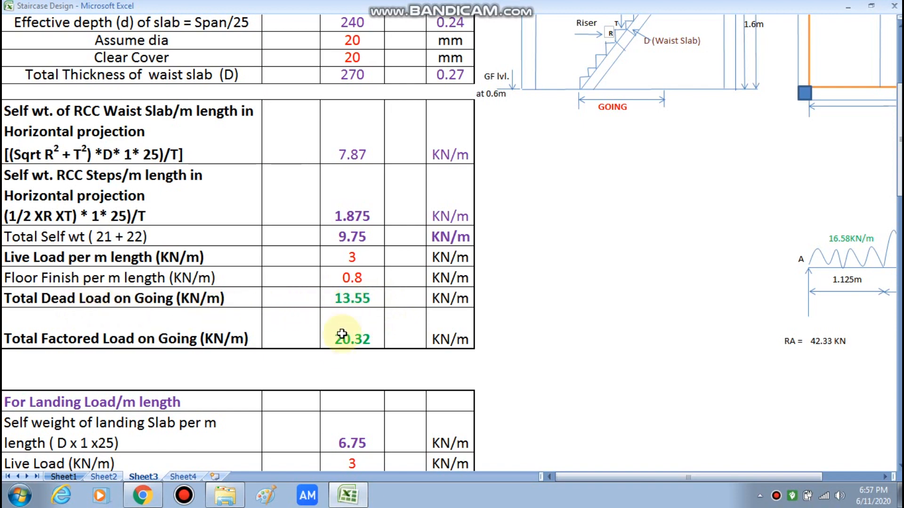
scroll(358, 346, "down", 3)
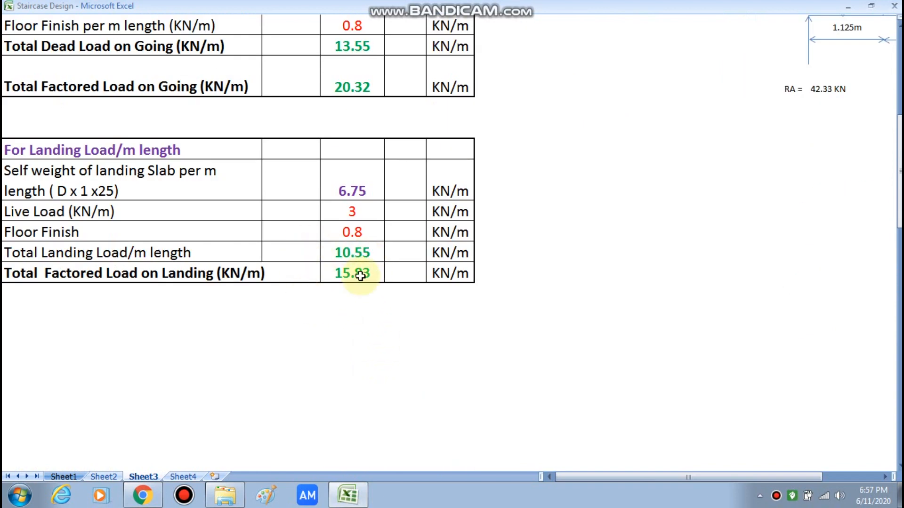
scroll(361, 276, "up", 1)
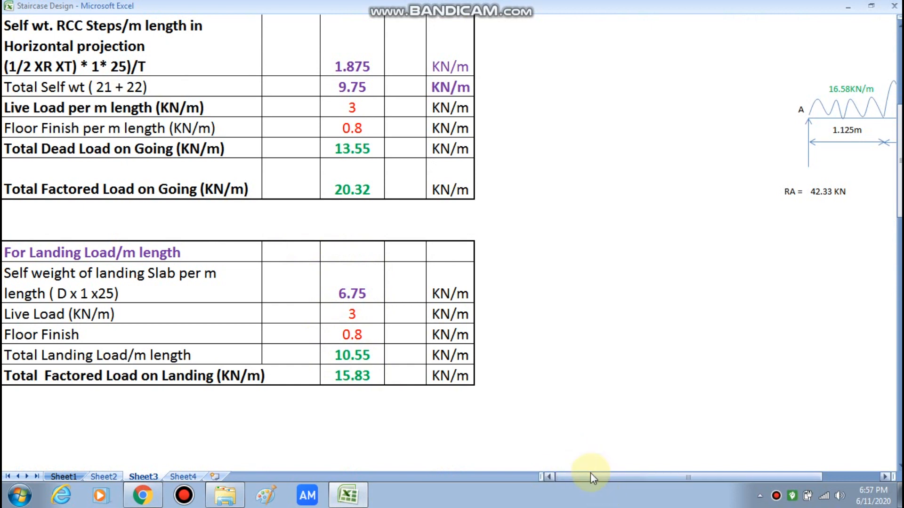
left_click_drag(590, 472, 618, 473)
scroll(656, 319, "up", 2)
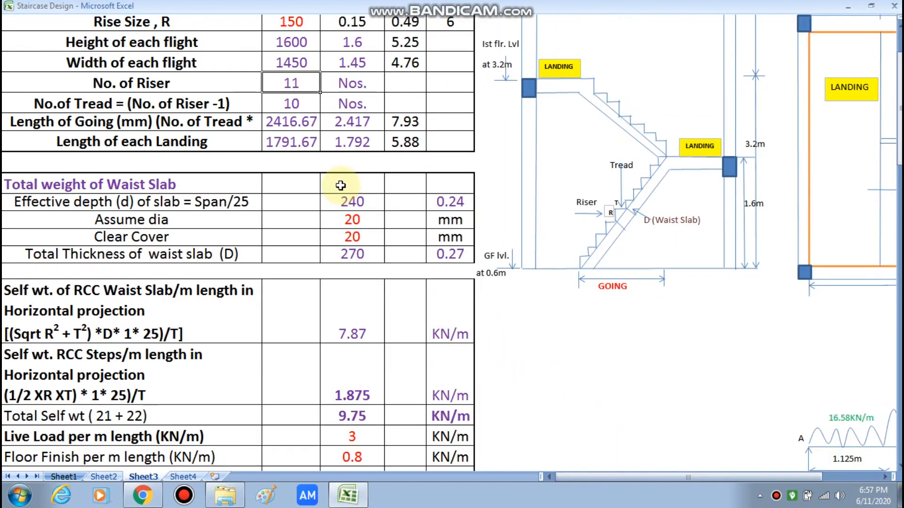
scroll(340, 186, "up", 2)
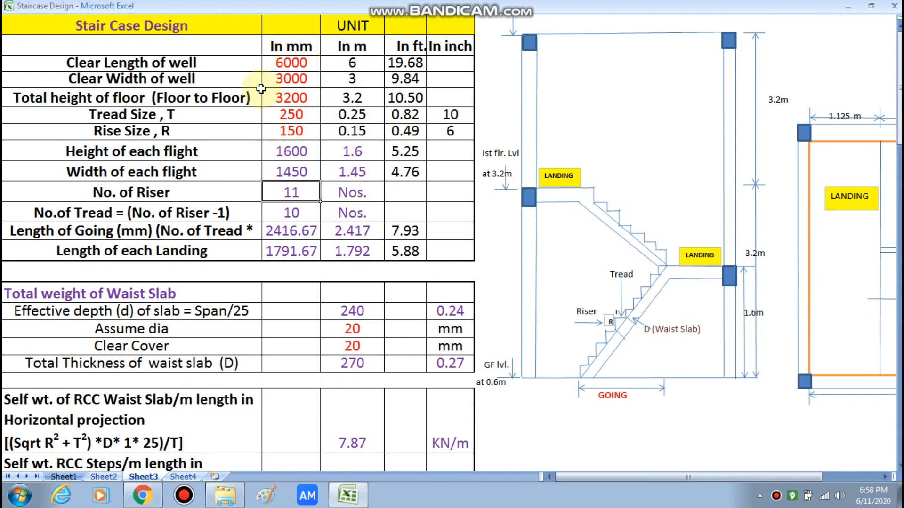
- Check the going and landing load results against the stair section, load diagram and plan dimensions
scroll(339, 207, "down", 6)
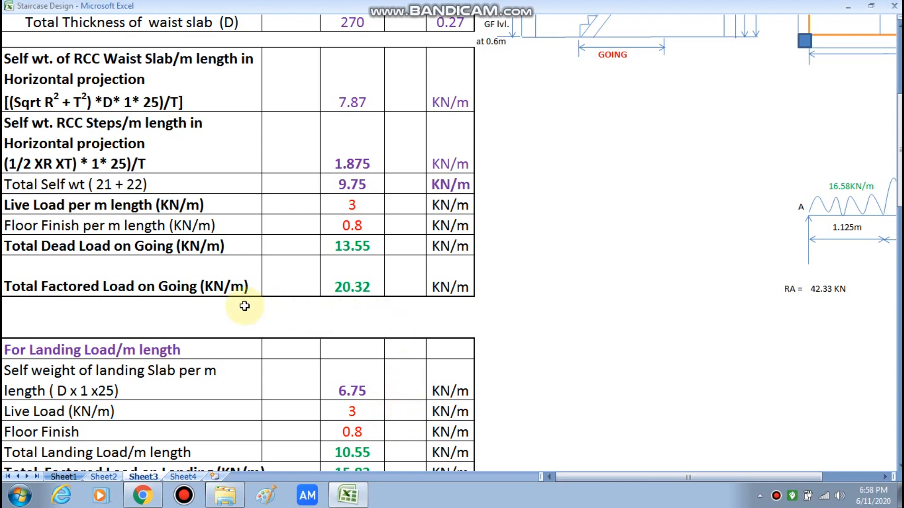
scroll(648, 309, "up", 1)
scroll(645, 120, "up", 3)
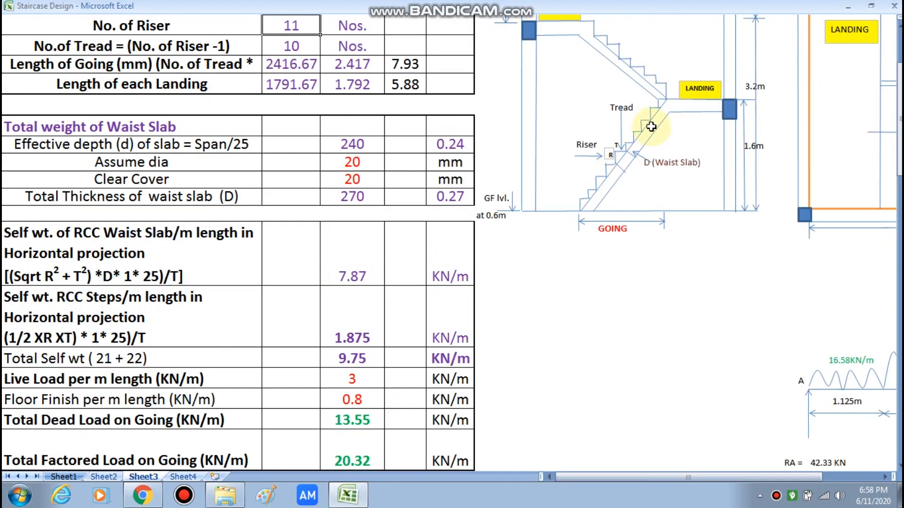
scroll(521, 248, "down", 6)
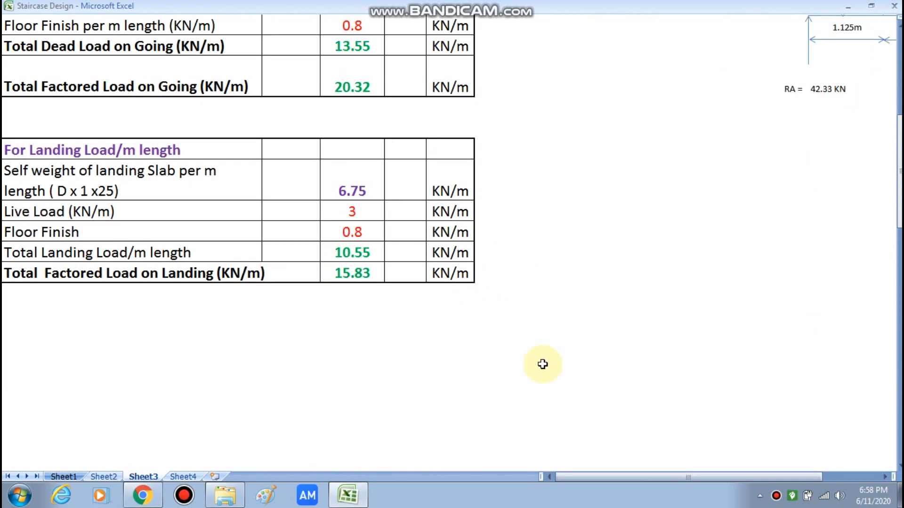
left_click_drag(597, 477, 657, 487)
scroll(604, 317, "up", 4)
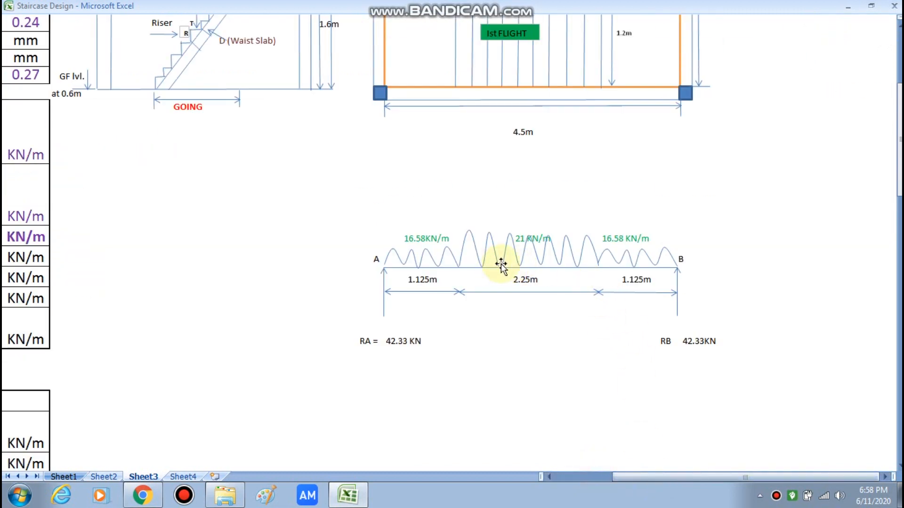
scroll(673, 302, "up", 2)
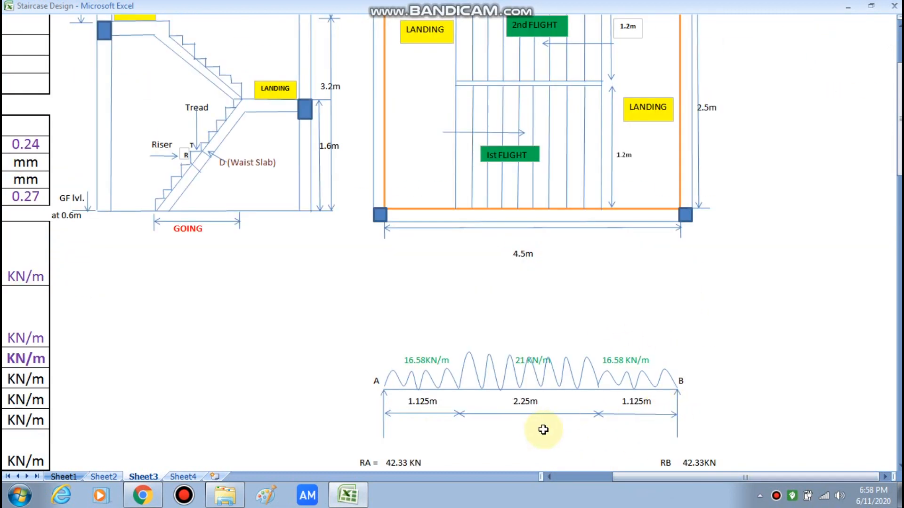
scroll(682, 106, "up", 2)
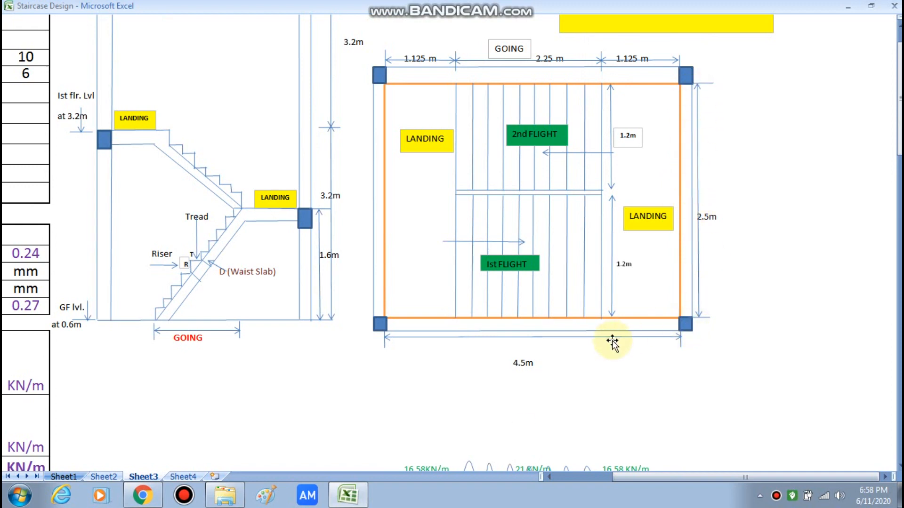
scroll(612, 342, "up", 1)
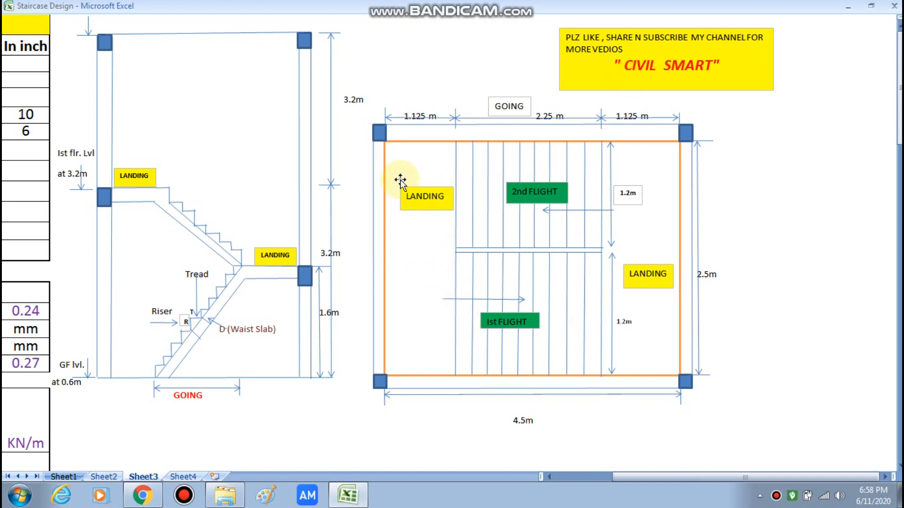
- Open the context options for the blank cell above the stair plan
right_click(430, 81)
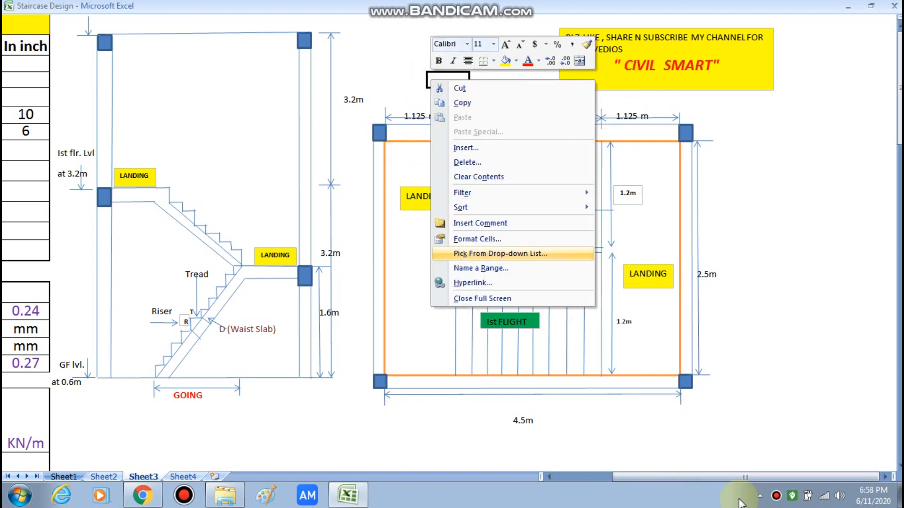